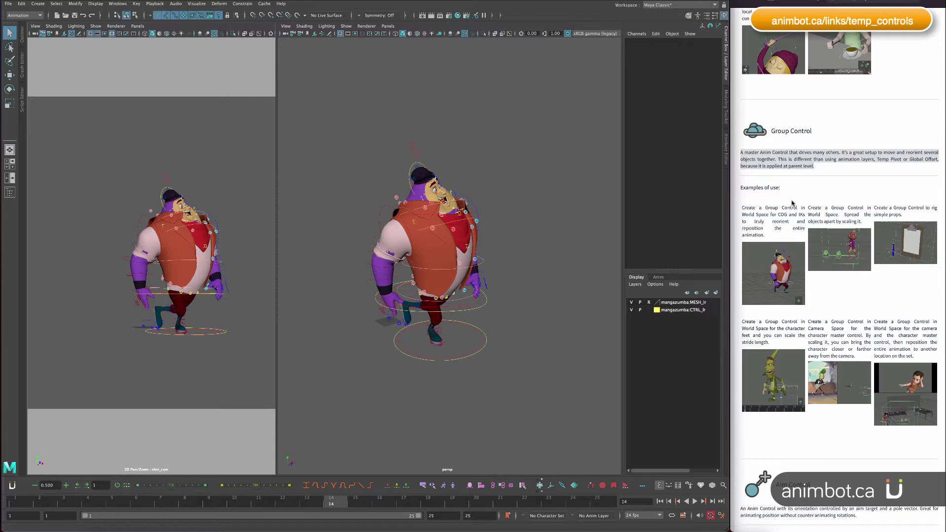
left_click(784, 155)
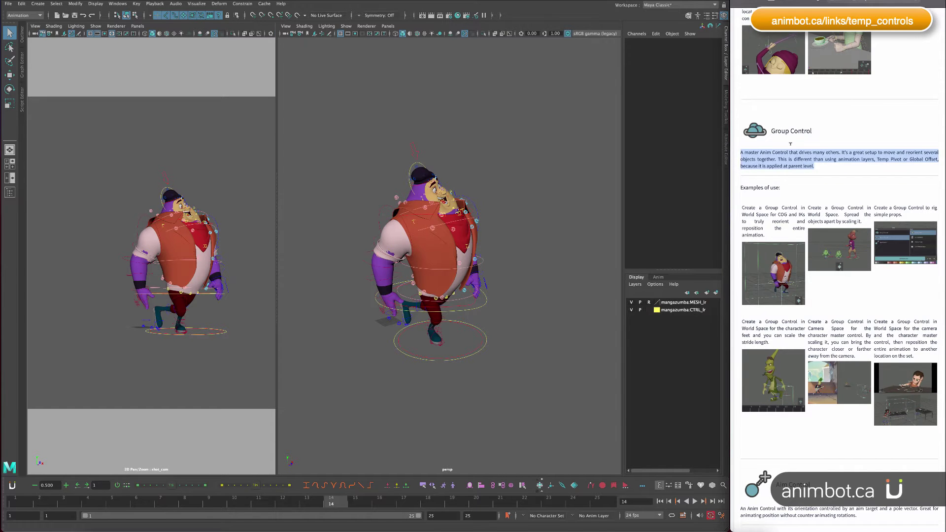
triple_click(785, 130)
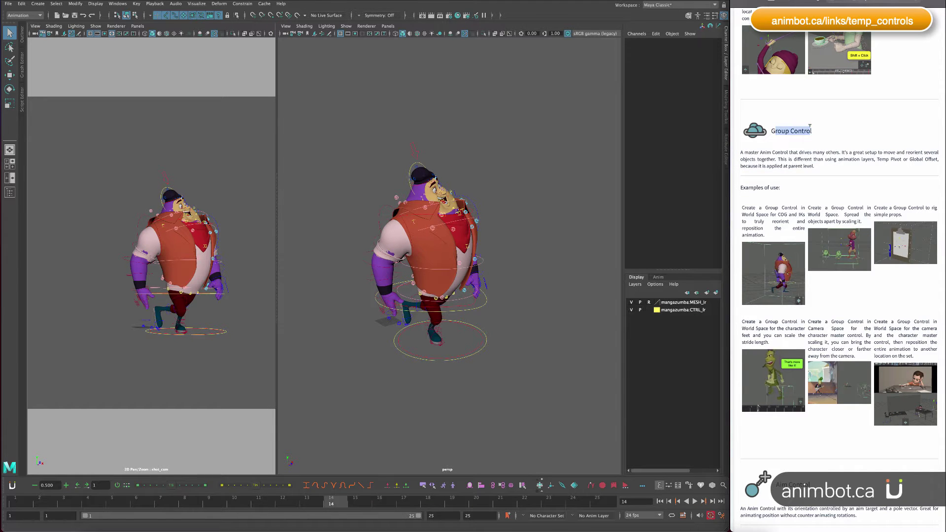
left_click(762, 152)
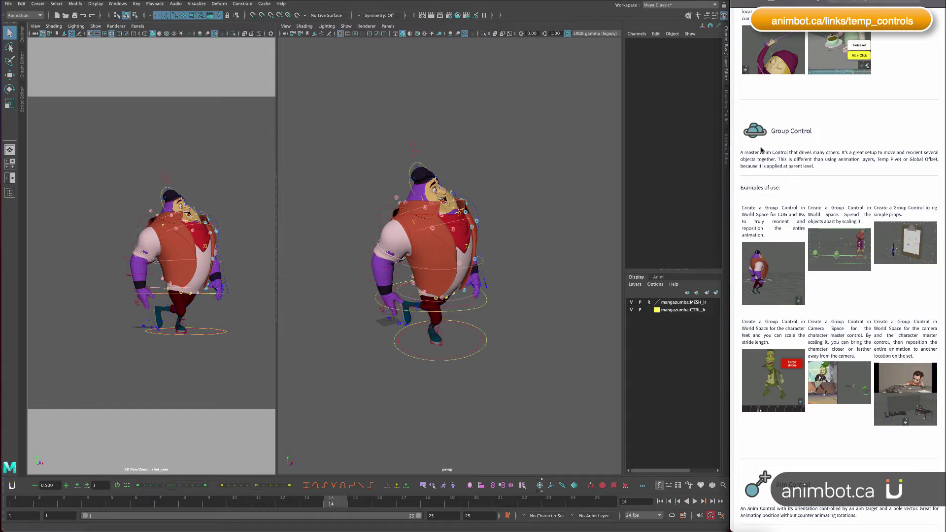
Create a Group Control temp control in World Space for the character's COG and both arm IK controls
left_click(488, 301)
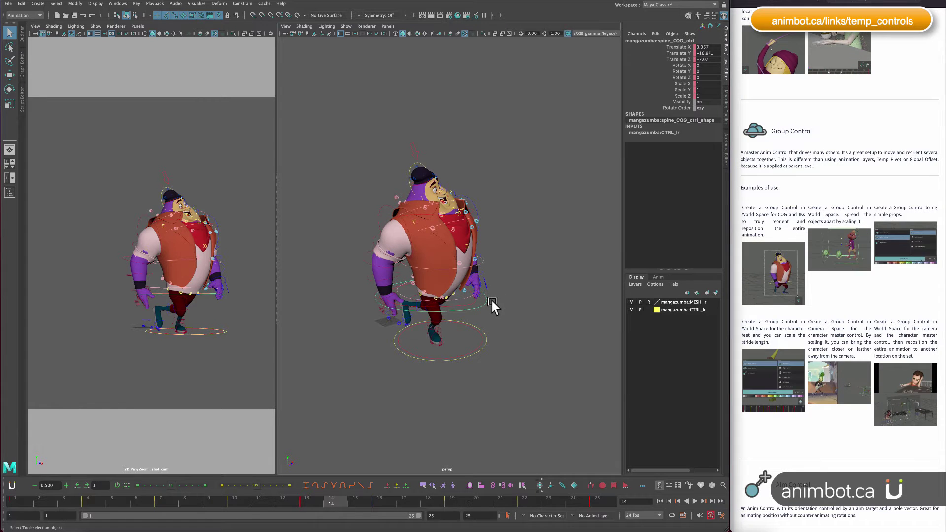
key("w")
key("f")
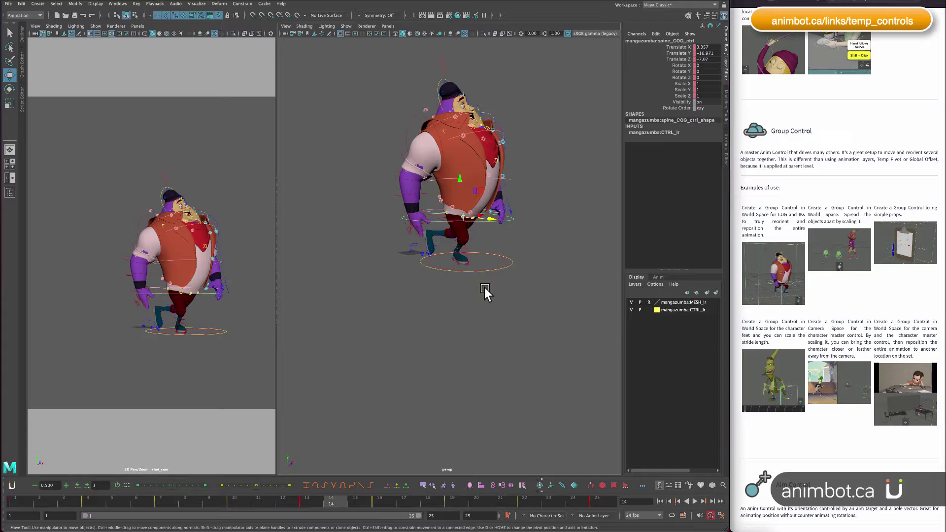
mouse_move(484, 288)
left_mouse_down("alt")
mouse_move(472, 259)
mouse_move(435, 315)
mouse_move(450, 323)
mouse_move(472, 297)
mouse_move(502, 313)
mouse_move(513, 302)
mouse_move(483, 300)
left_mouse_up("alt")
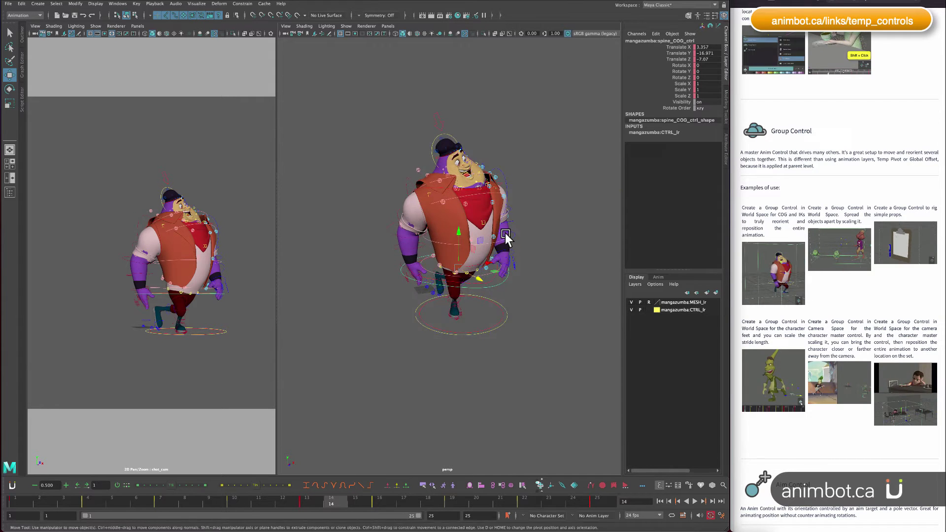
right_click_drag(504, 233, 552, 248, "alt")
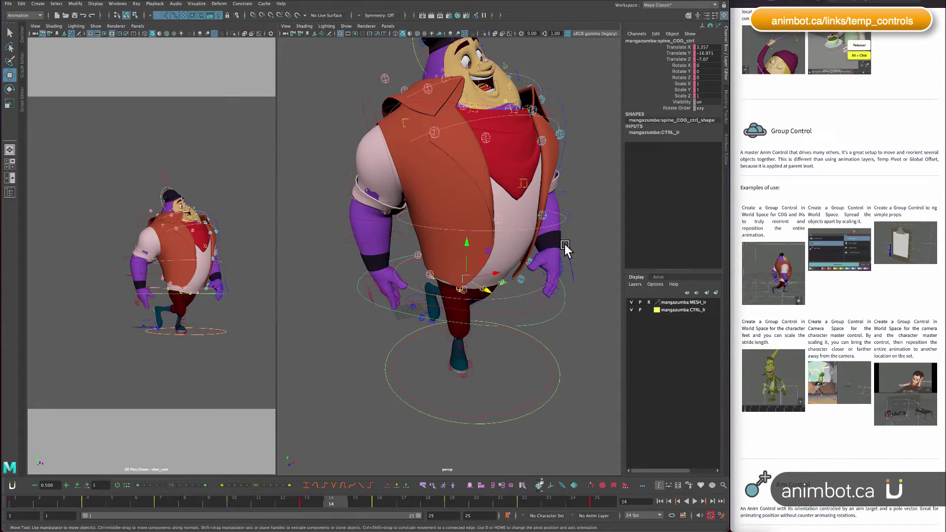
left_click(566, 247)
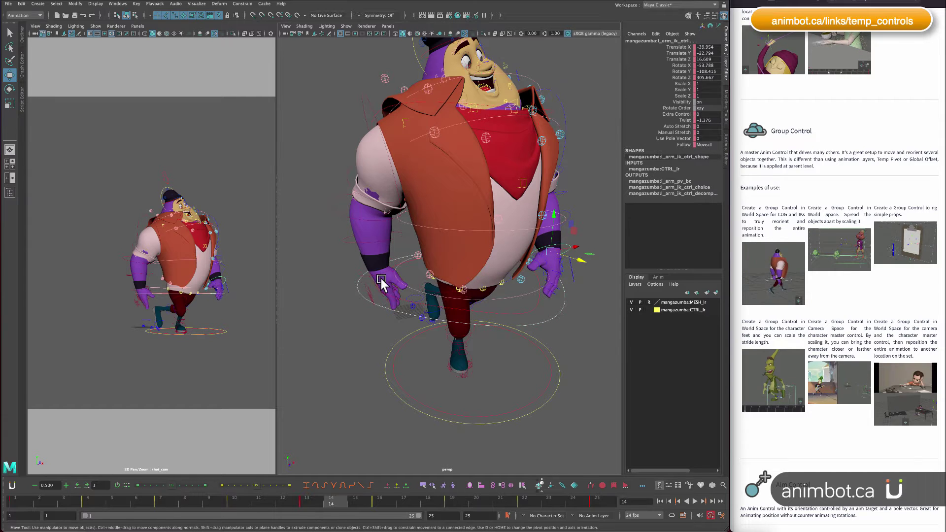
left_click(360, 270)
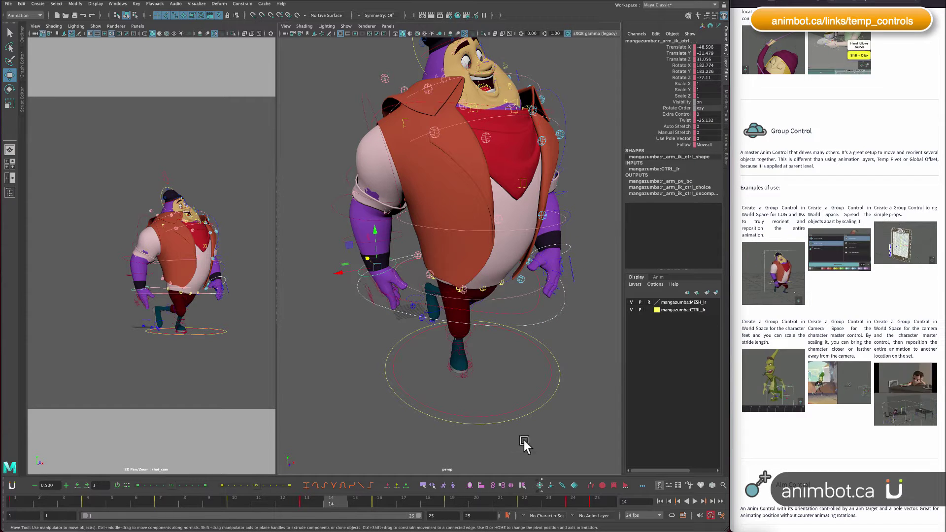
left_click(540, 485)
left_click(472, 365)
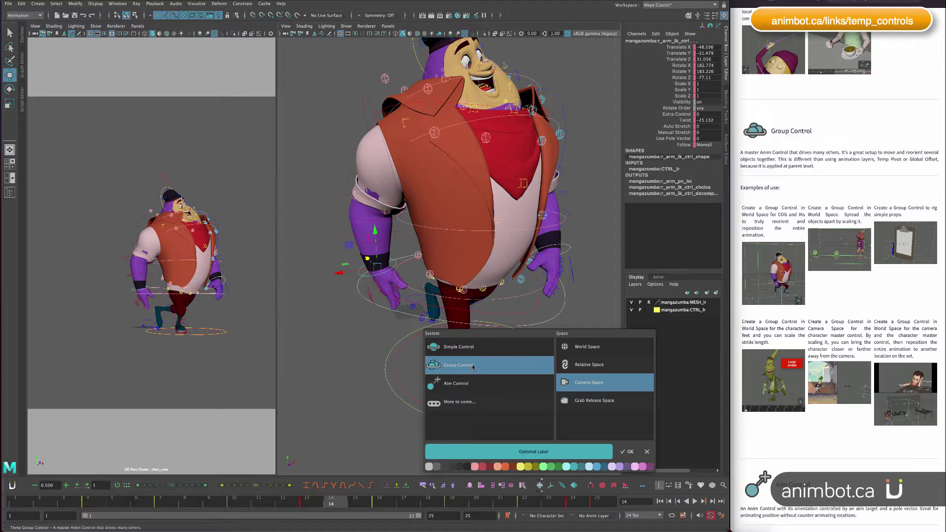
left_click(589, 347)
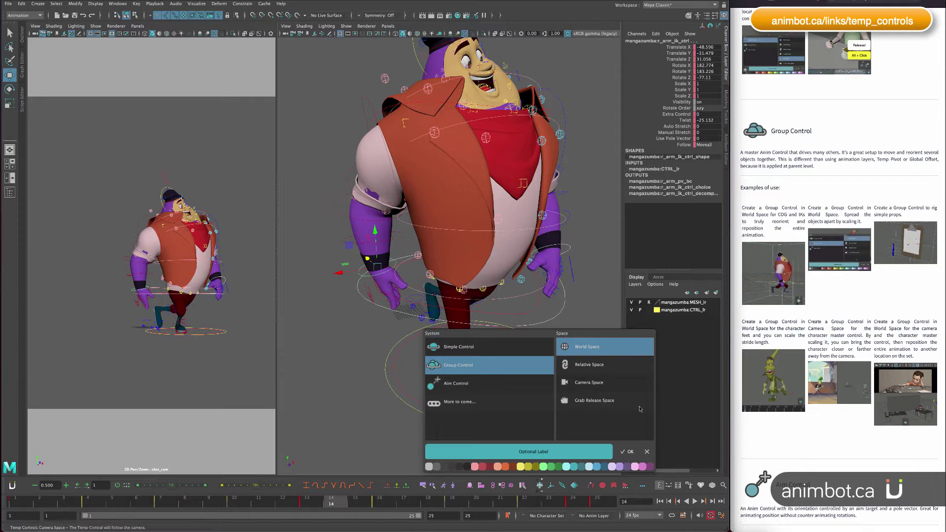
left_click(628, 449)
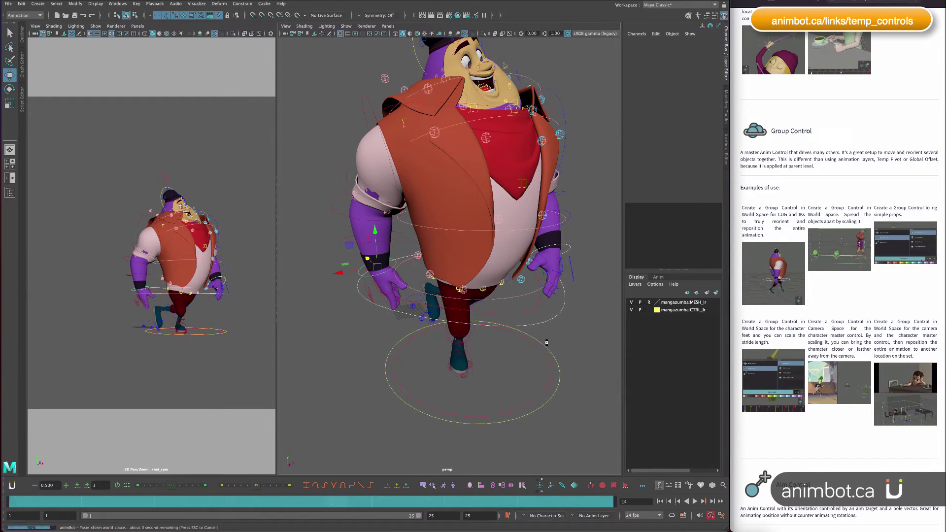
Go to frame 13 and examine the group box and its COG sub-control around the character
scroll(542, 346, "down", 5)
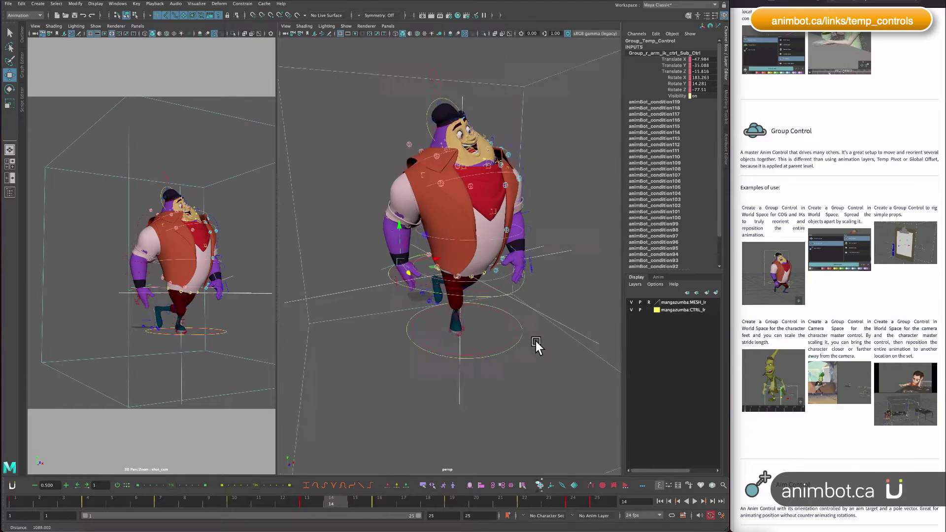
right_click_drag(530, 329, 528, 327, "alt")
left_click(310, 497)
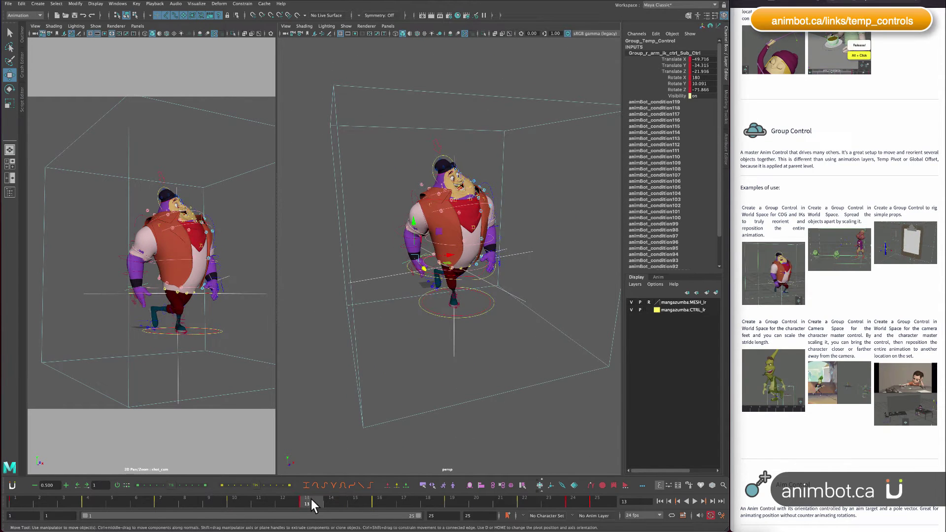
middle_click_drag(520, 308, 492, 319, "alt")
right_click_drag(492, 319, 490, 324, "alt")
left_click_drag(489, 324, 488, 364, "alt")
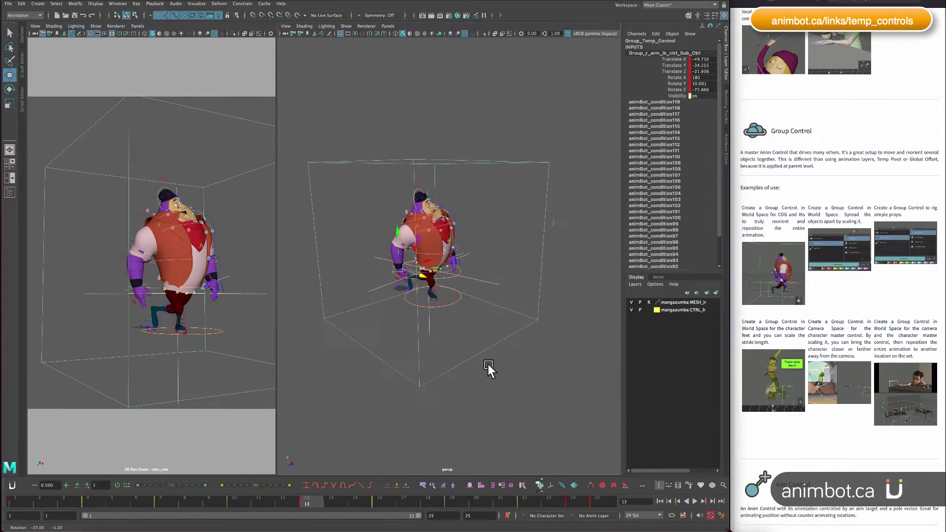
scroll(446, 271, "up", 3)
left_click(510, 284)
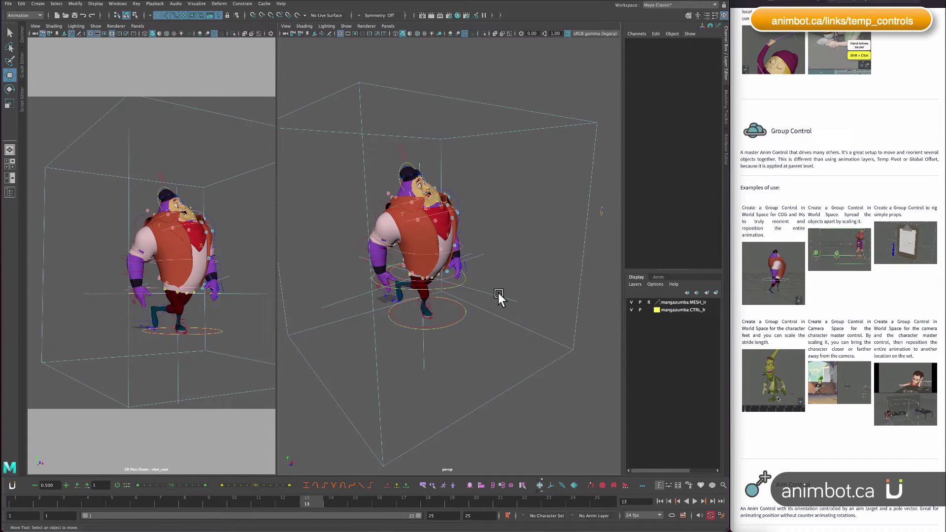
left_click(434, 261)
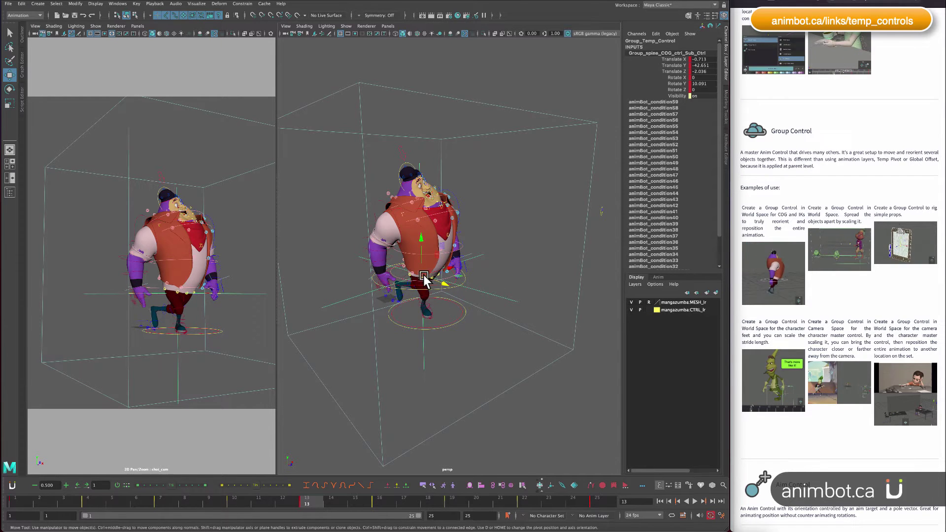
Select the main group control and scrub the walk back to frame 1 to inspect it inside the box
scroll(484, 303, "down", 4)
middle_click_drag(523, 263, 524, 288, "alt")
left_click_drag(524, 288, 545, 306)
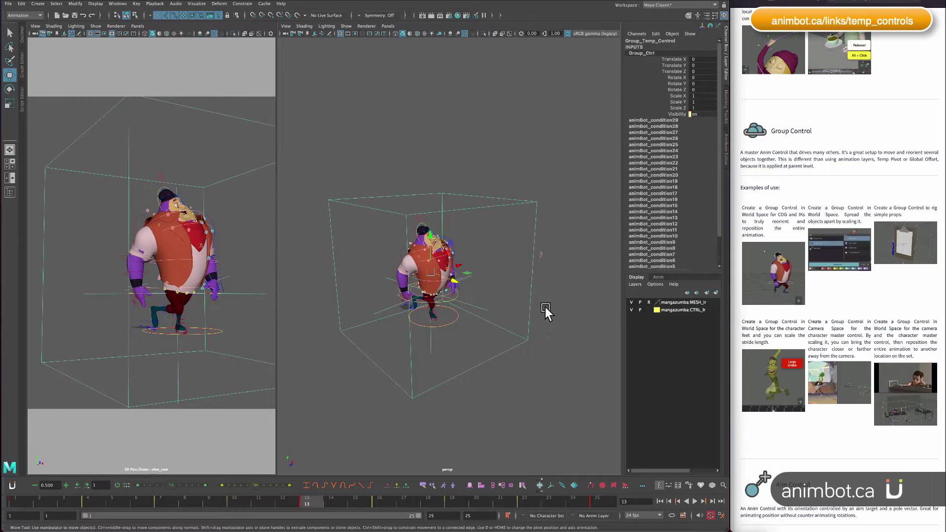
middle_click_drag(450, 326, 452, 343, "alt")
mouse_move(451, 343)
left_mouse_down("alt")
mouse_move(484, 347)
mouse_move(453, 345)
mouse_move(462, 347)
left_mouse_up("alt")
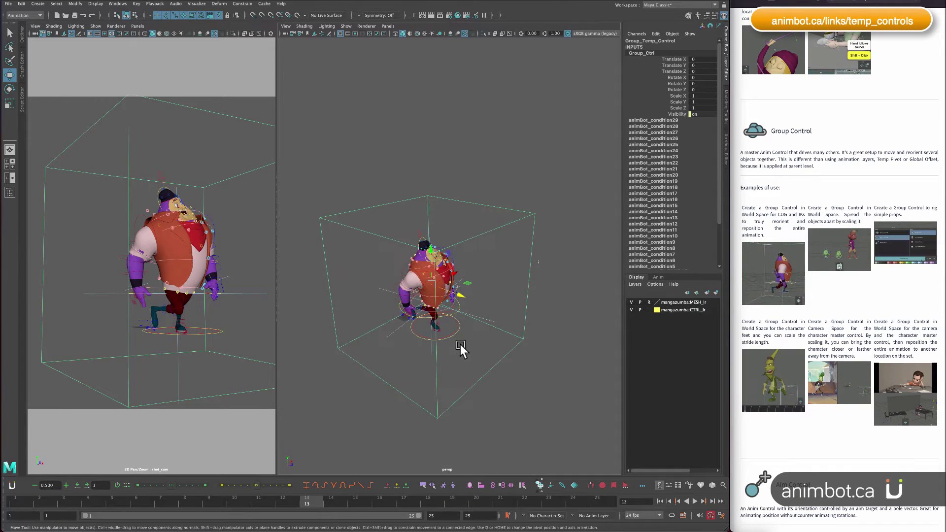
left_click_drag(338, 498, 18, 483)
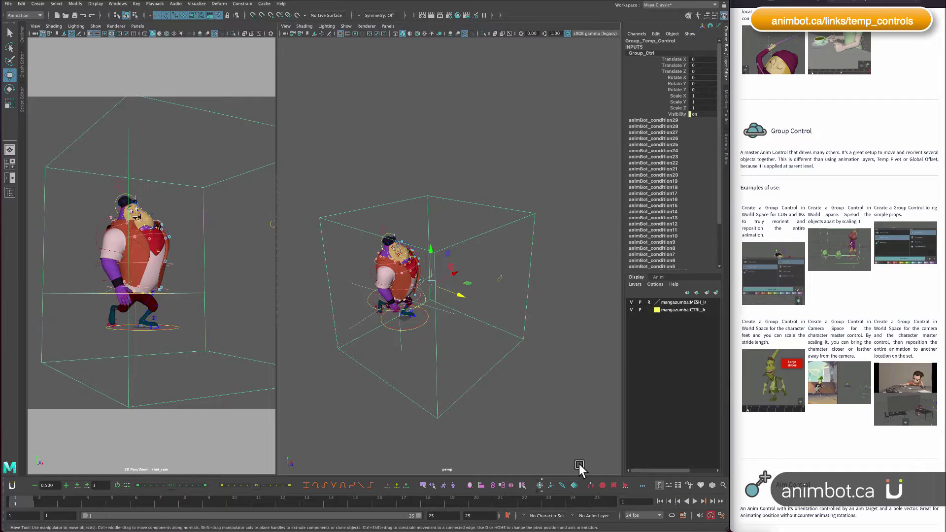
left_click(540, 486)
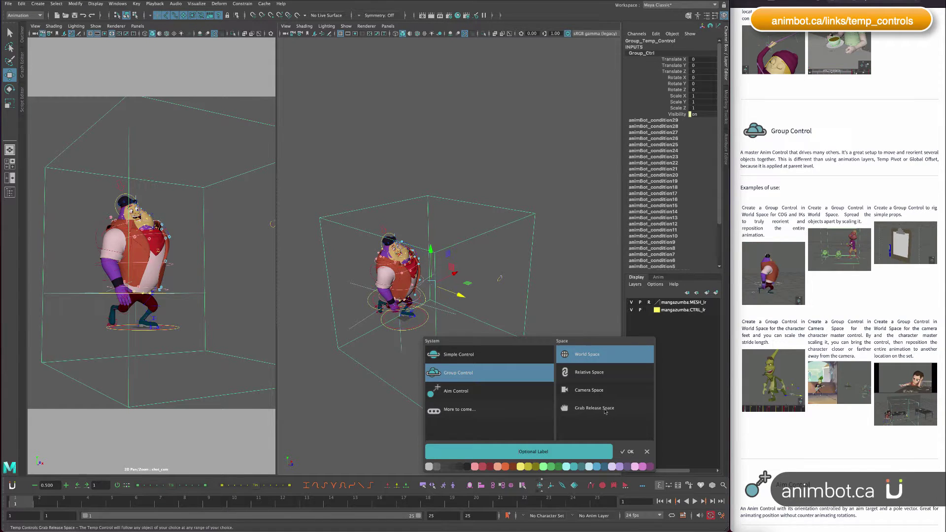
left_click(586, 306)
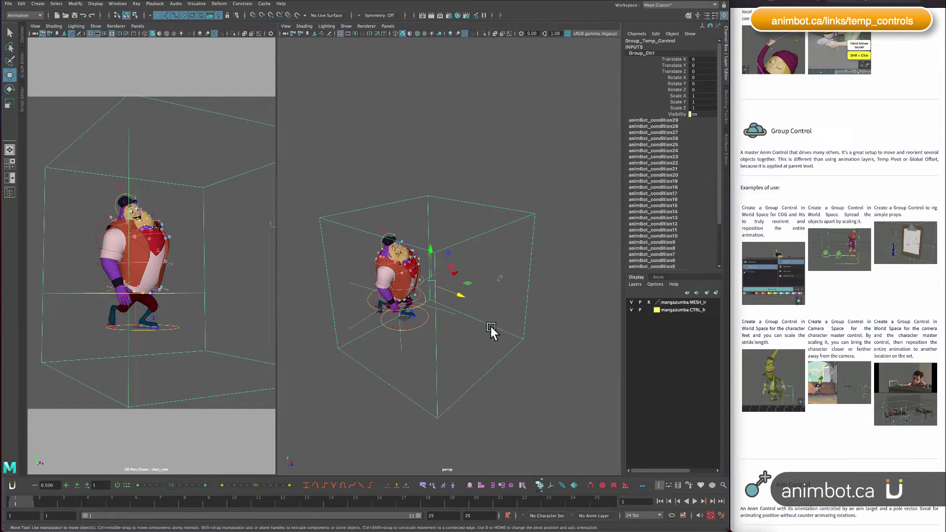
left_click_drag(491, 326, 463, 329, "alt")
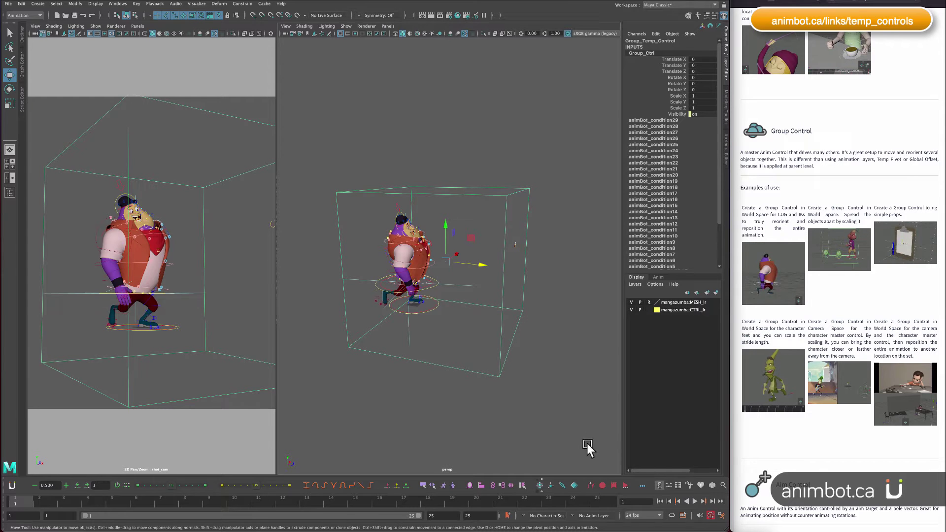
Clear the group temp control from the rig and play the walk from frame 1, stopping at frame 24
left_click(539, 486)
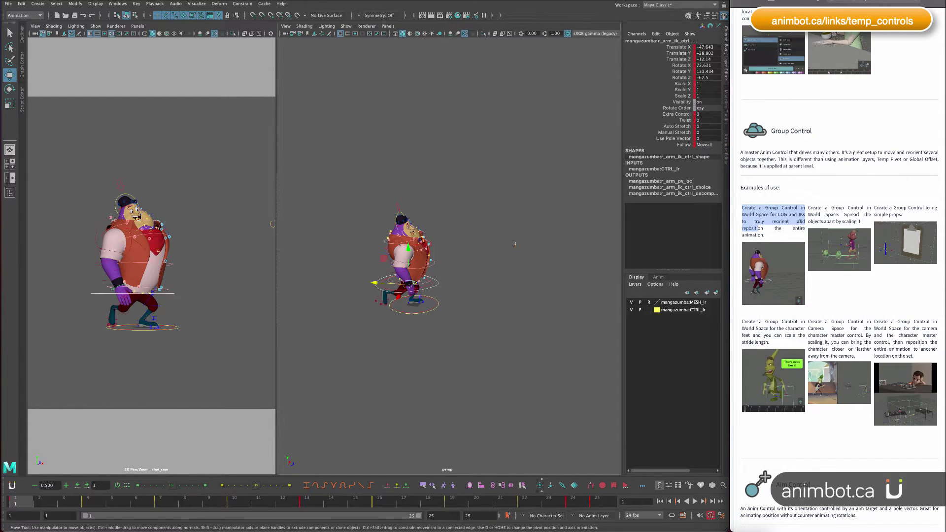
left_click(26, 505)
key("alt+v")
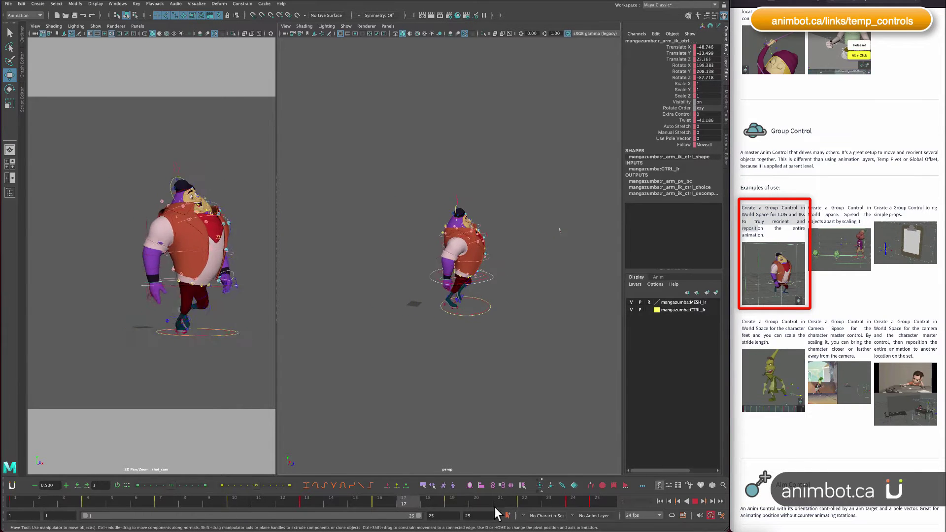
left_click(573, 500)
Create a World Space Group Control for the character's COG and its arm and leg IK controls
left_click(510, 306)
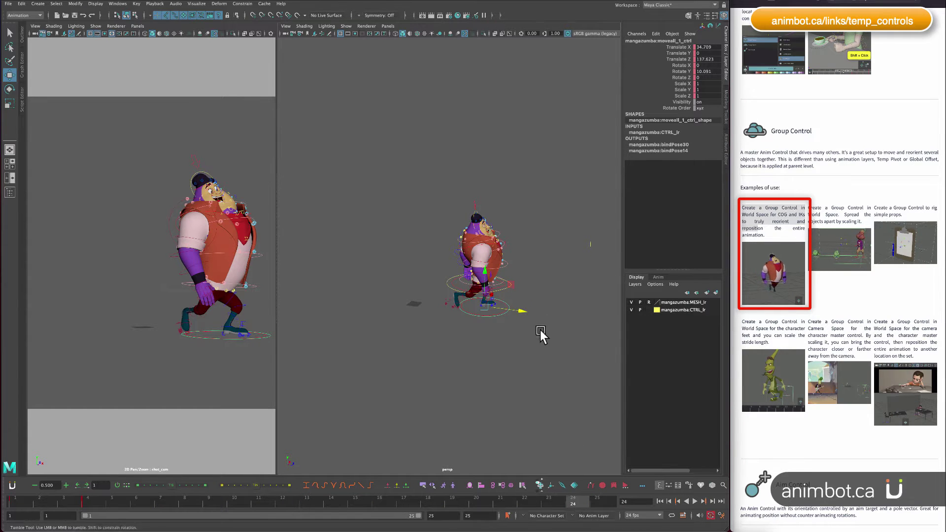
left_click_drag(540, 329, 523, 320, "alt")
left_click_drag(488, 289, 502, 332, "alt")
left_click(430, 294)
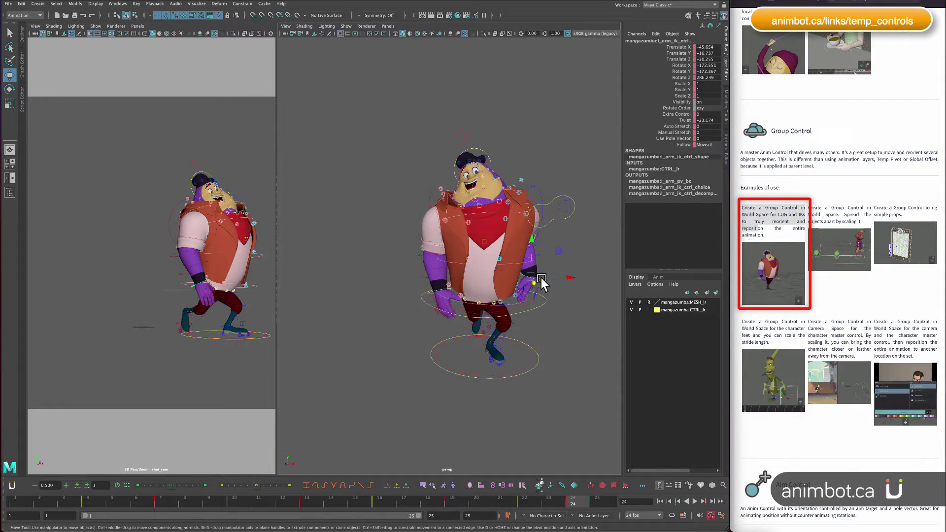
left_click(541, 277, "shift")
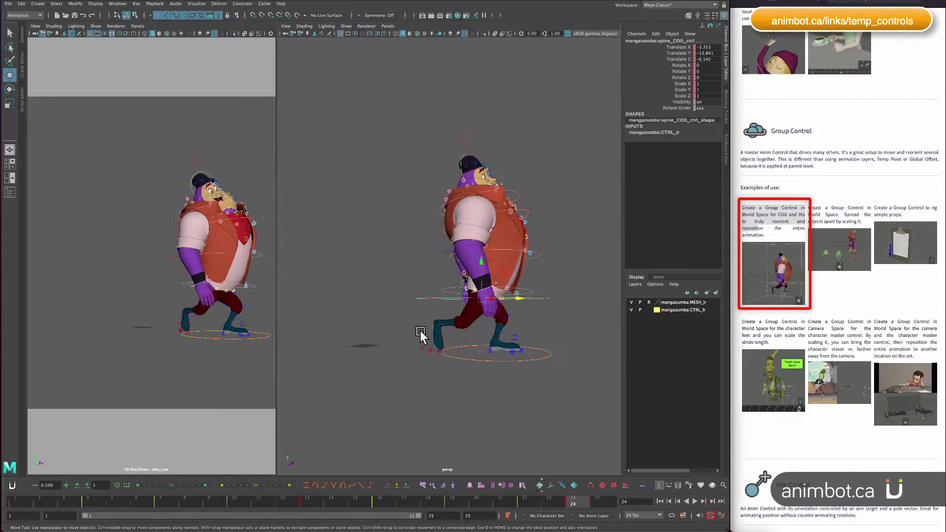
left_click(421, 330, "shift")
left_click(539, 484)
left_click(539, 454)
Remove the master control's travel so it stays at its frame 1 position, and clear the group temp control back to the rig
right_click_drag(562, 345, 538, 325, "alt")
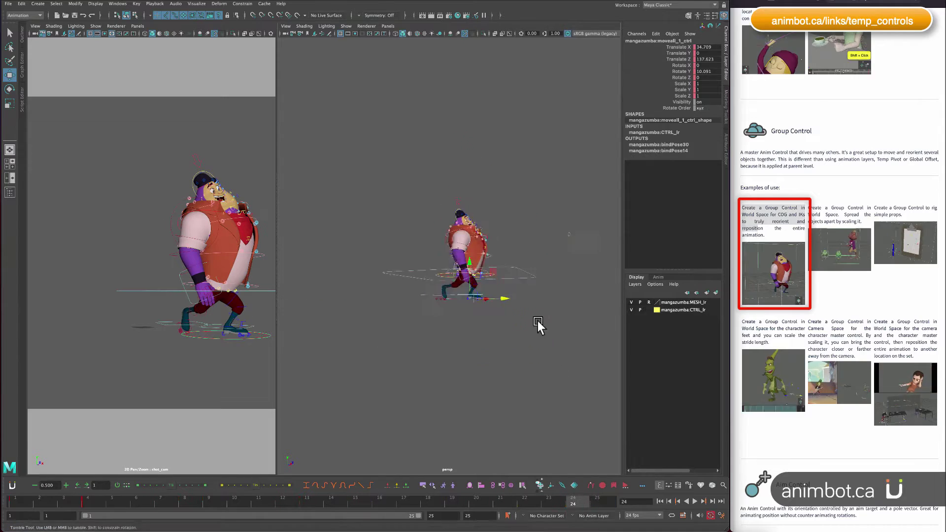
left_click(495, 305)
left_click_drag(22, 501, 452, 502)
left_click(539, 484)
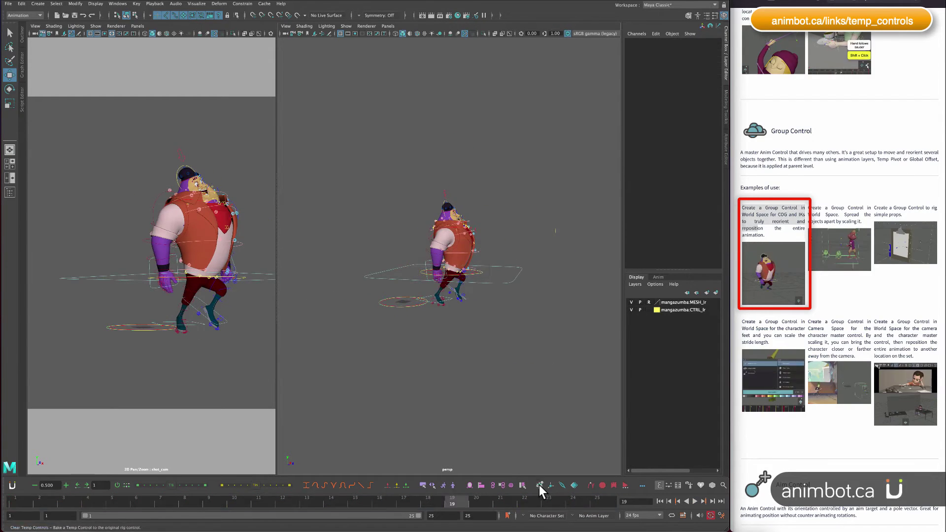
Play the walk animation and view it from several angles to check the motion against the stationary master control
key("alt+v")
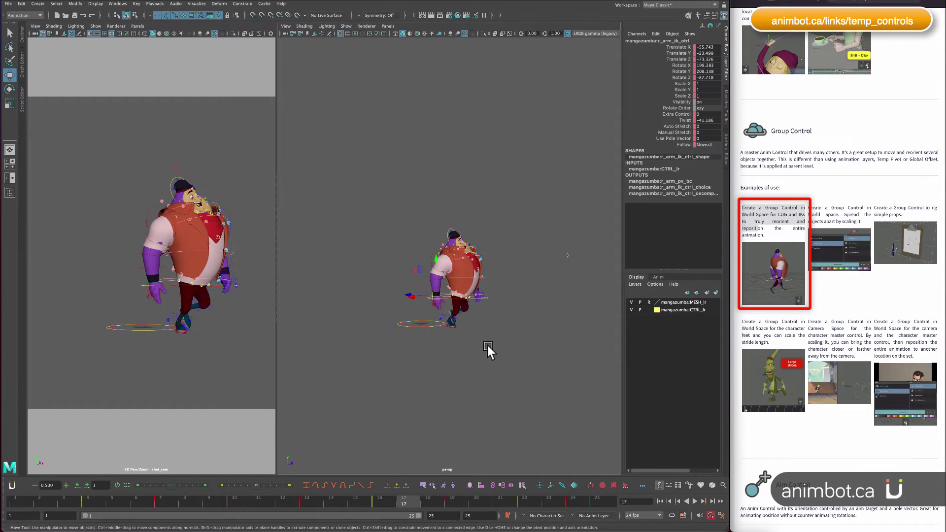
key("alt+v")
right_click_drag(462, 309, 478, 354, "alt")
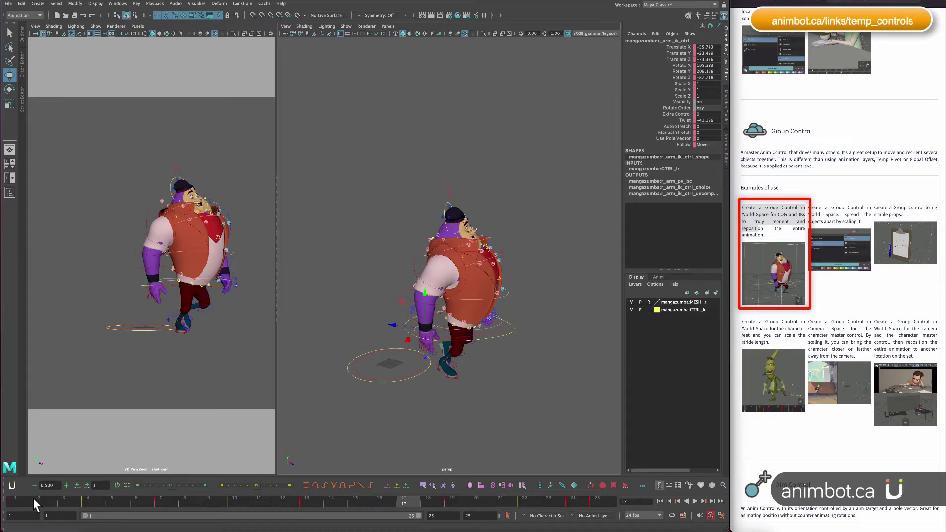
key("alt+v")
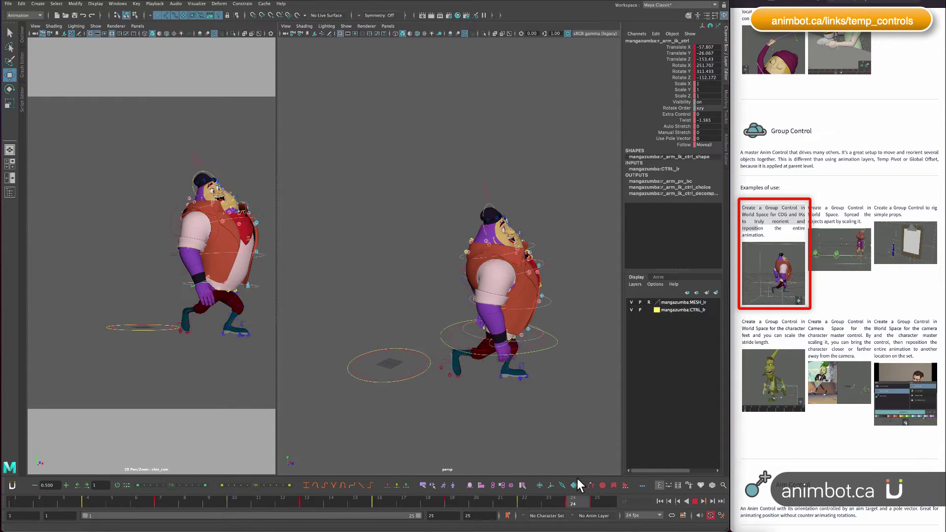
key("alt+v")
right_click_drag(490, 398, 468, 370, "alt")
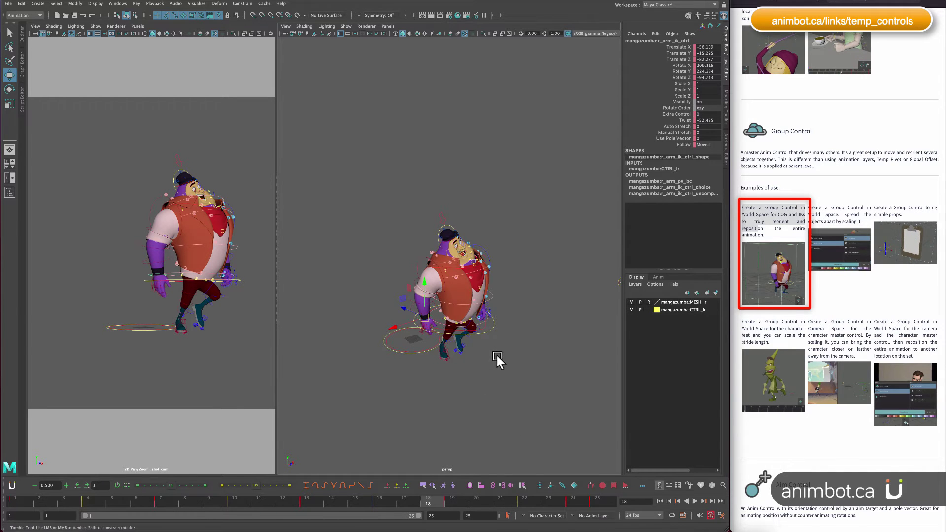
left_click_drag(497, 356, 501, 355, "alt")
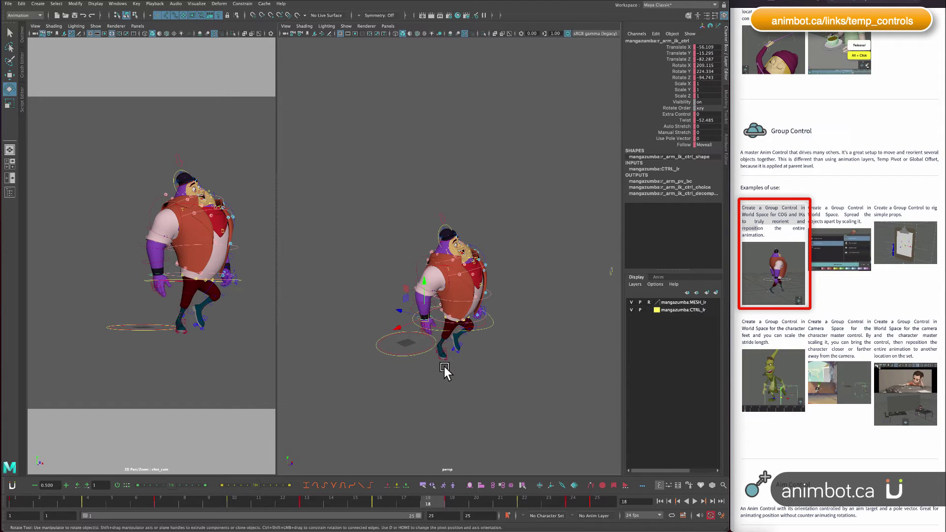
left_click(442, 381)
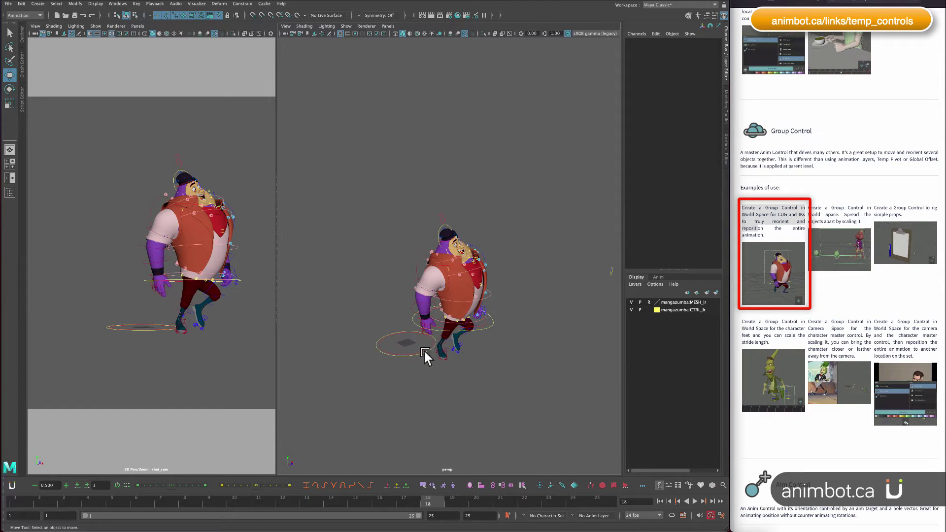
Try rotating the master control about Y to about 56 degrees at frame 18, and undo that rotation
left_click(426, 351)
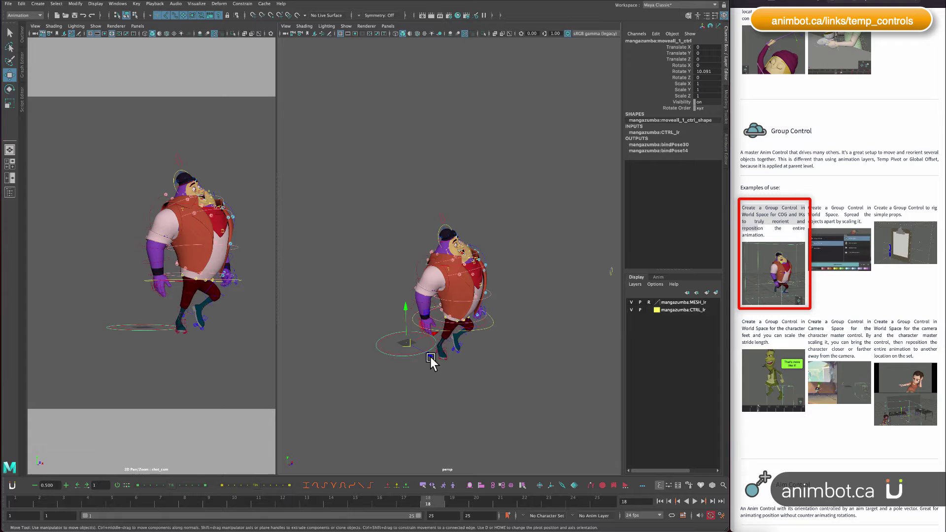
key("e")
left_click_drag(403, 356, 429, 350)
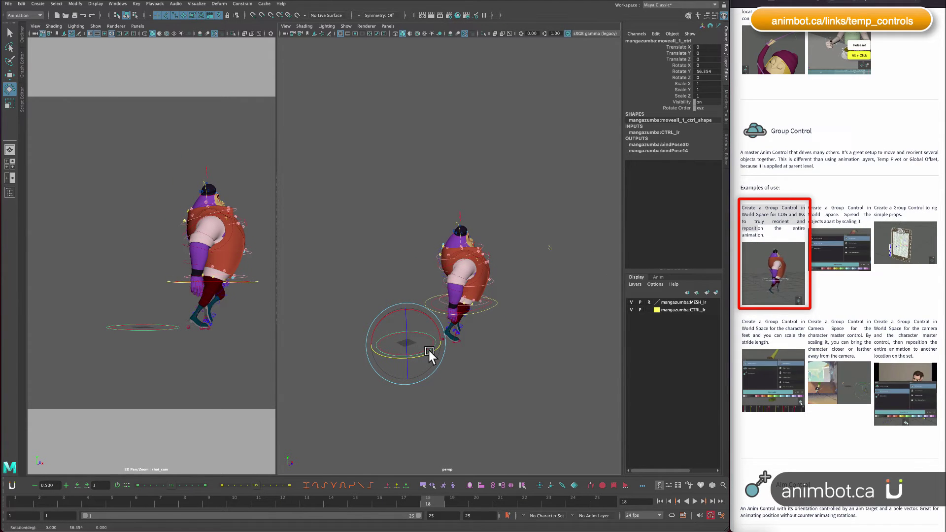
key("ctrl+z")
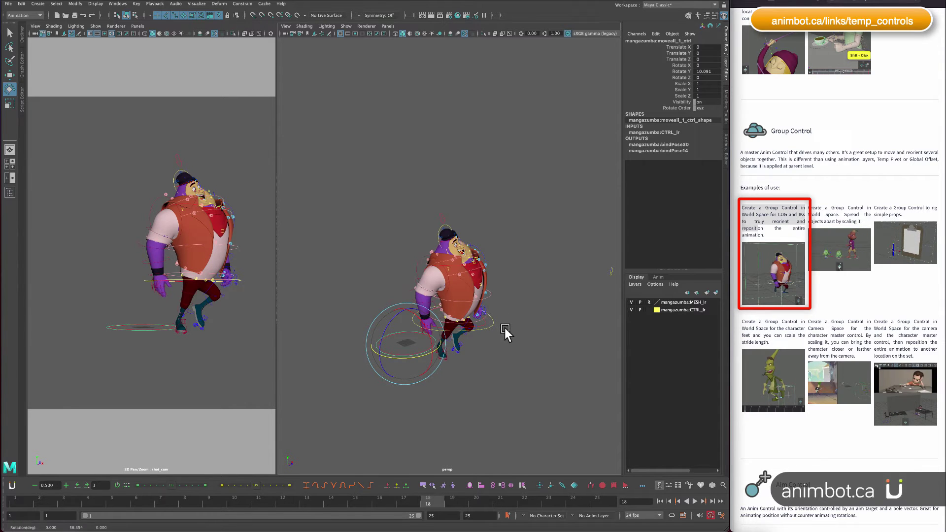
Select the character's right arm IK, COG and leg IK controls
key("w")
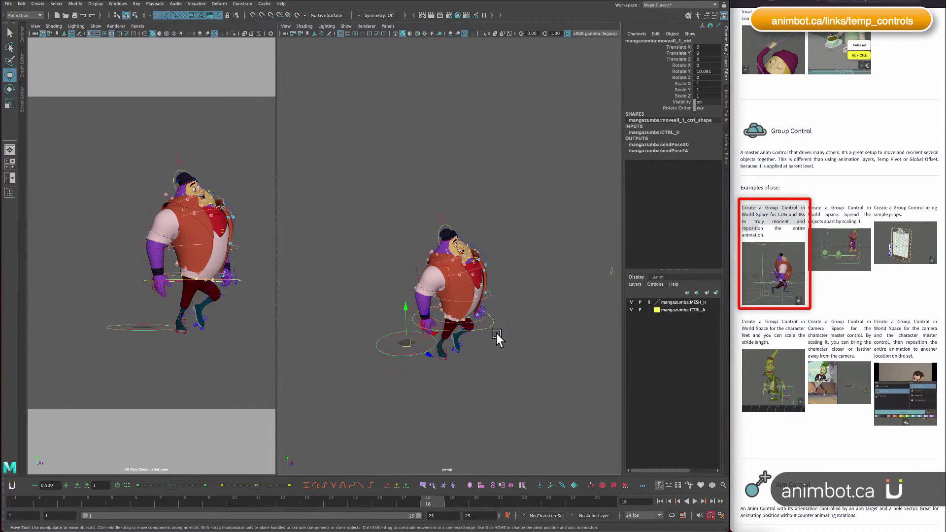
middle_click_drag(496, 333, 497, 342, "alt")
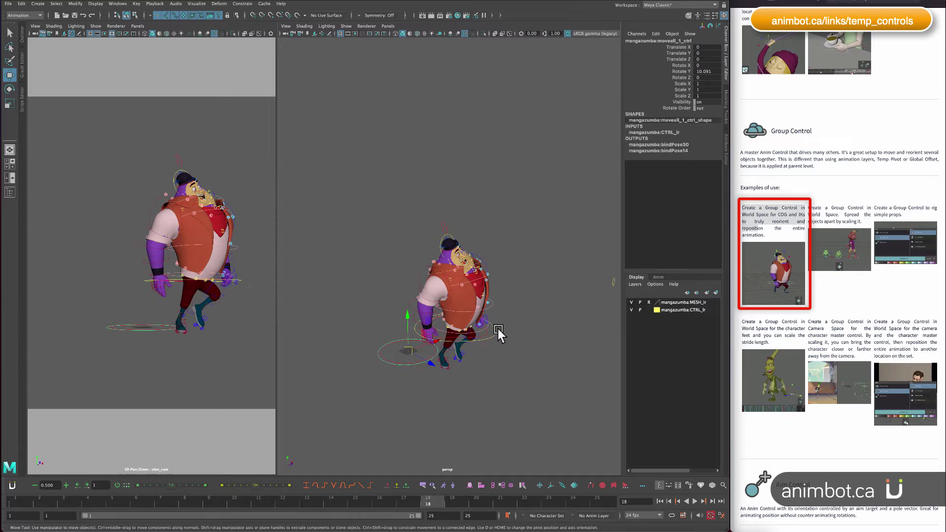
middle_click_drag(468, 363, 482, 325, "alt")
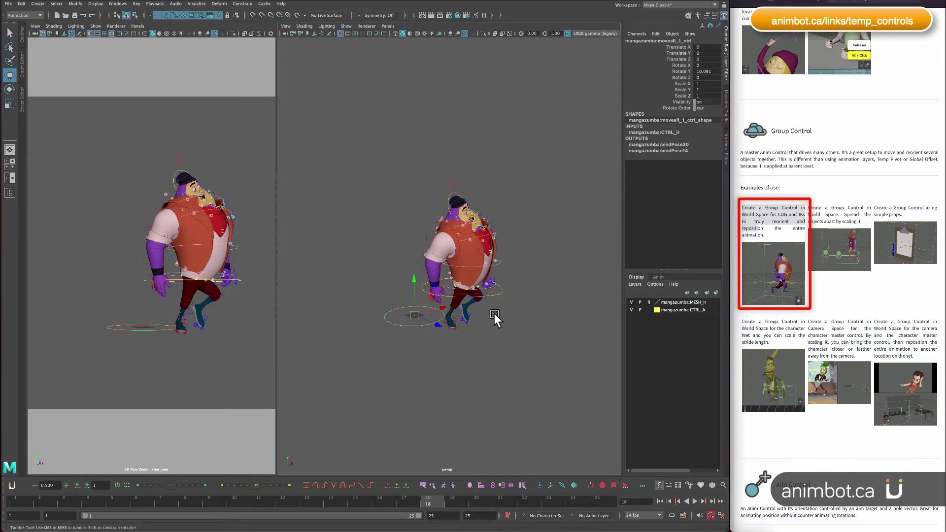
left_click_drag(494, 313, 492, 309, "alt")
right_click_drag(436, 291, 448, 288, "alt")
scroll(449, 289, "up", 8)
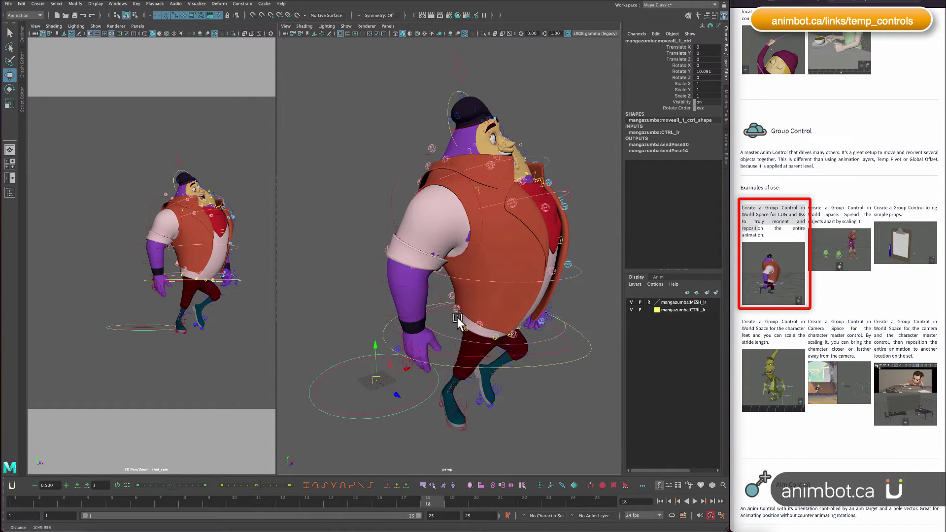
left_click(424, 327)
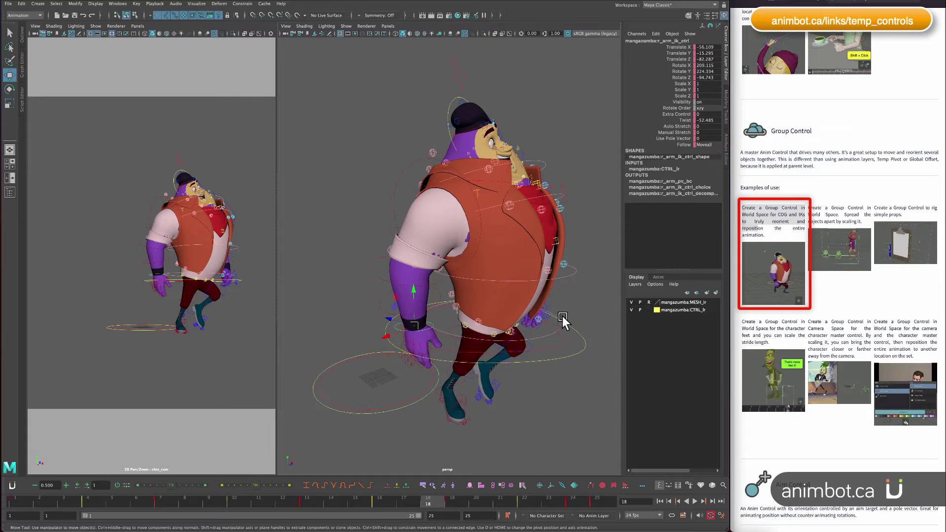
left_click(582, 345)
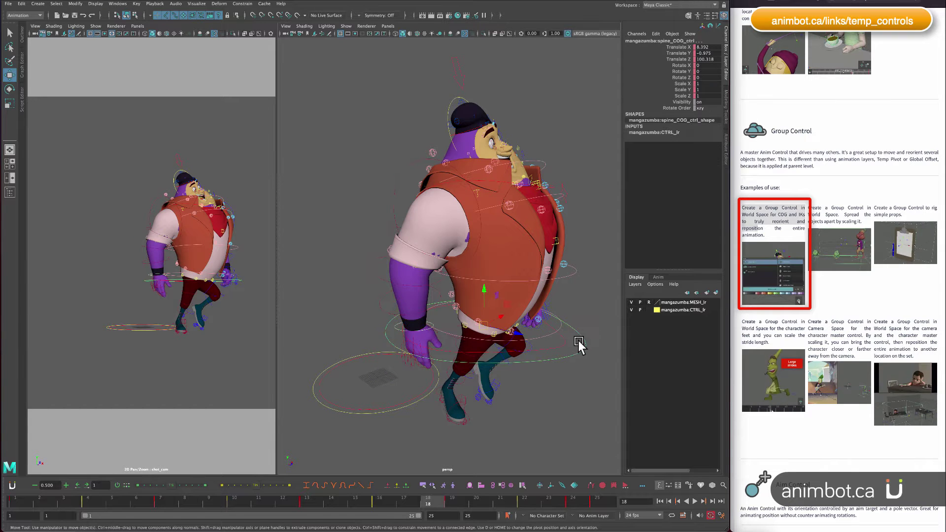
left_click(436, 388)
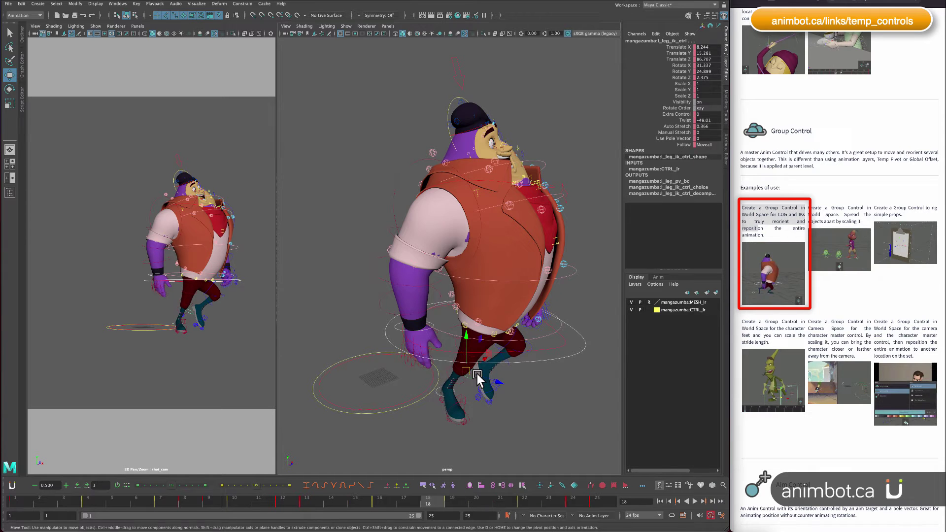
Add the left arm IK and head controls to the selection and create a World Space Group Control for them
mouse_move(554, 311)
left_mouse_down("alt")
mouse_move(538, 327)
mouse_move(551, 297)
left_mouse_up("alt")
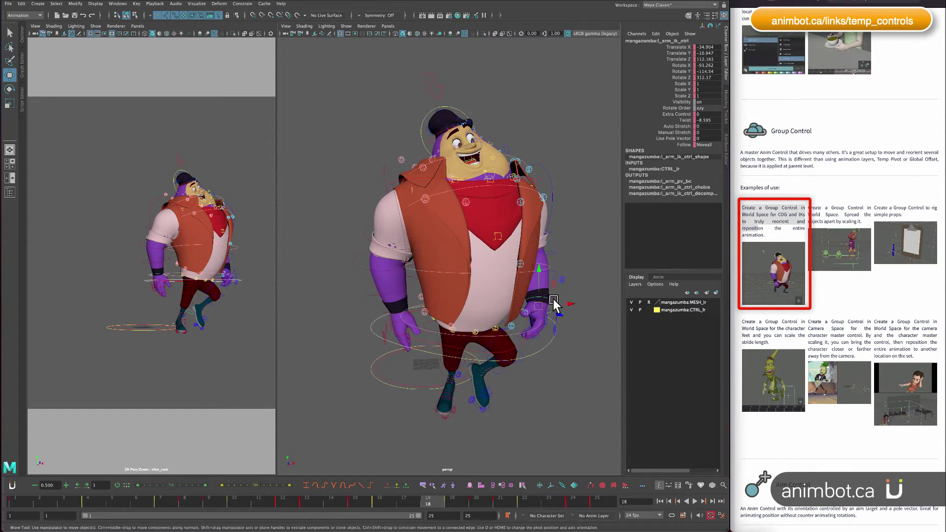
left_click(558, 291)
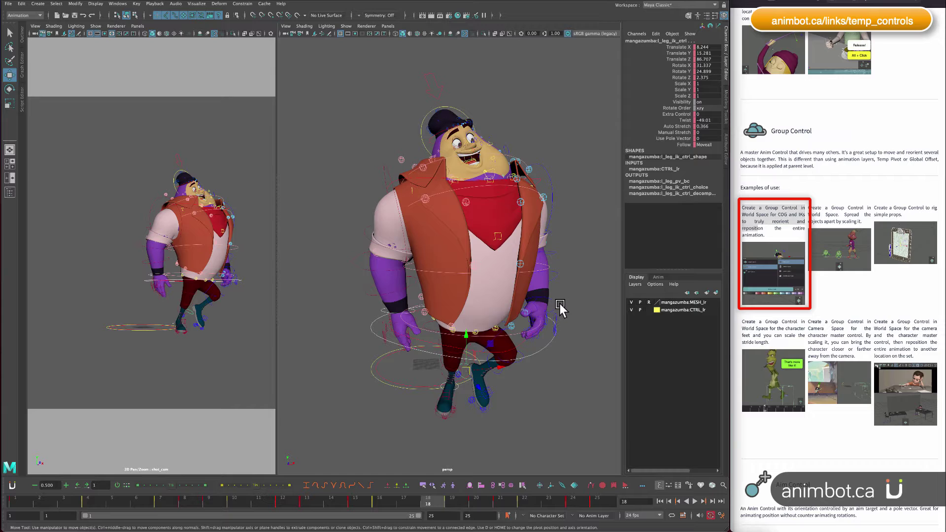
left_click(453, 109)
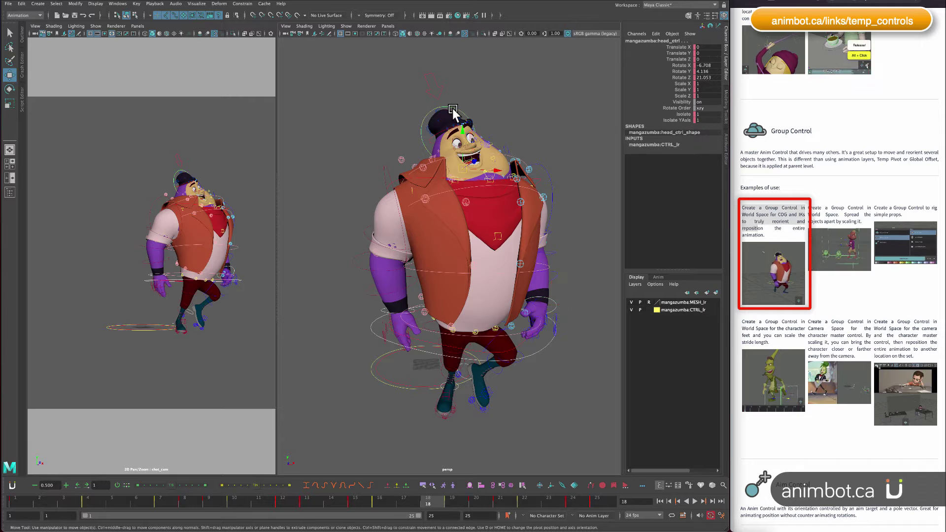
left_click_drag(453, 110, 505, 277, "alt")
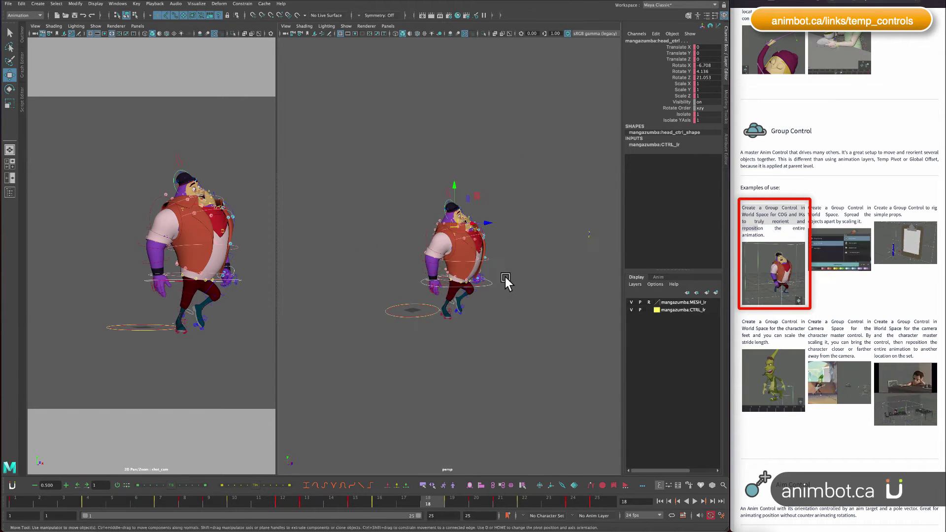
left_click(540, 485)
left_click(471, 366)
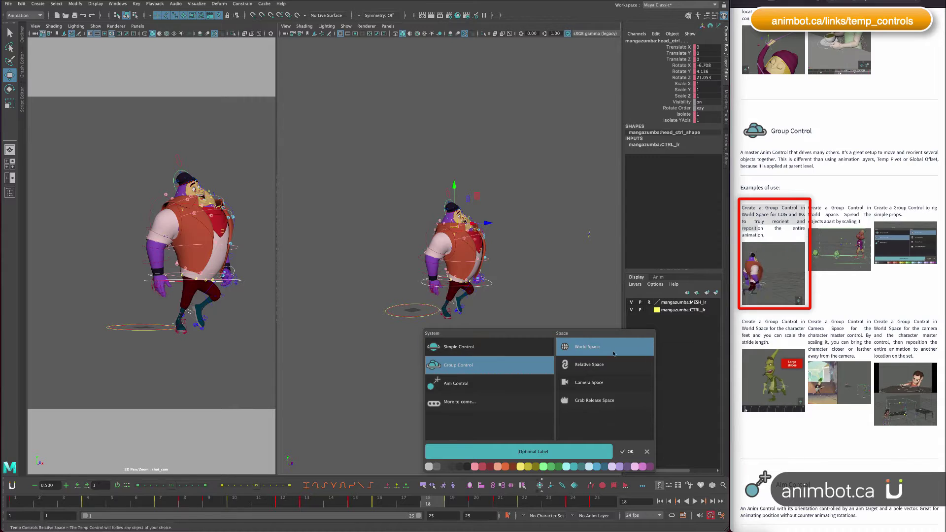
left_click(626, 452)
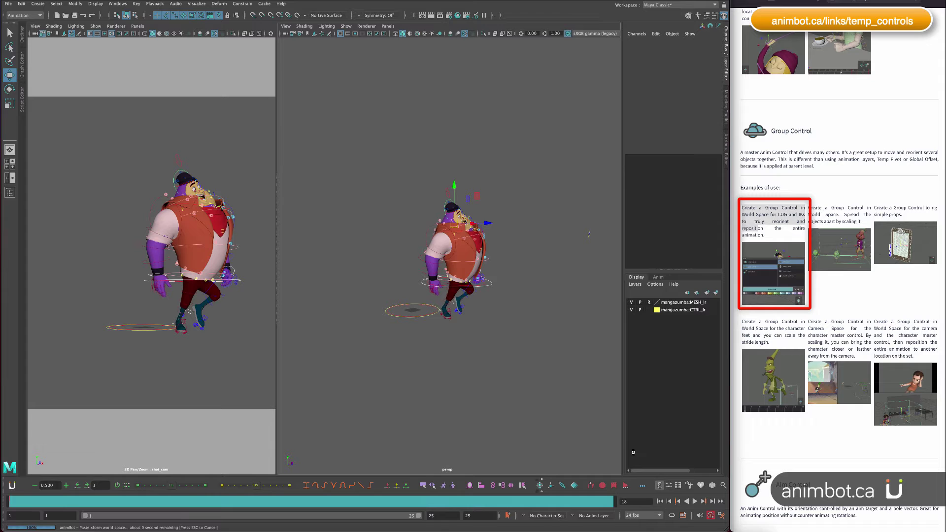
Scrub the walk with the group temp control through to frame 25, and go to frame 12
mouse_move(518, 297)
left_mouse_down("alt")
mouse_move(513, 288)
mouse_move(516, 302)
left_mouse_up("alt")
left_click_drag(25, 499, 601, 498)
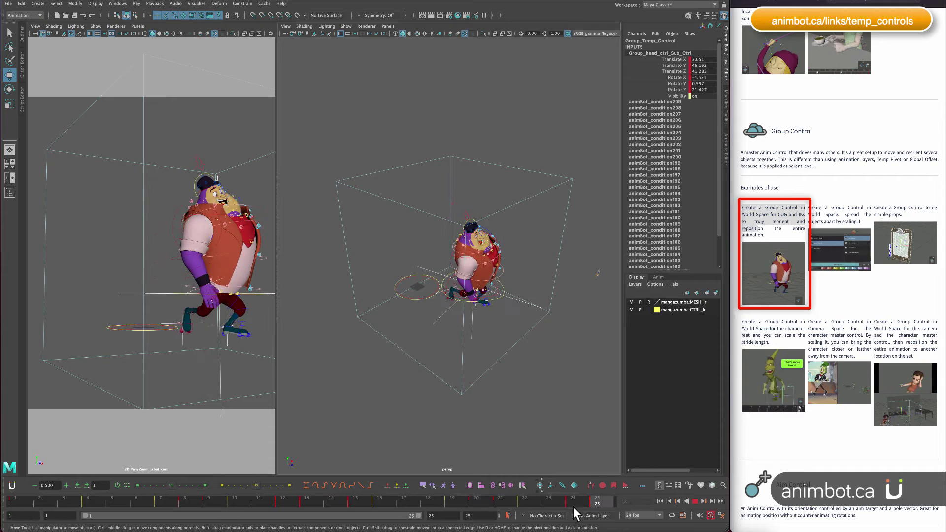
left_click(289, 498)
Rotate the main group control about Y to about 83 degrees and review the reoriented walk up to frame 25
left_click(547, 285)
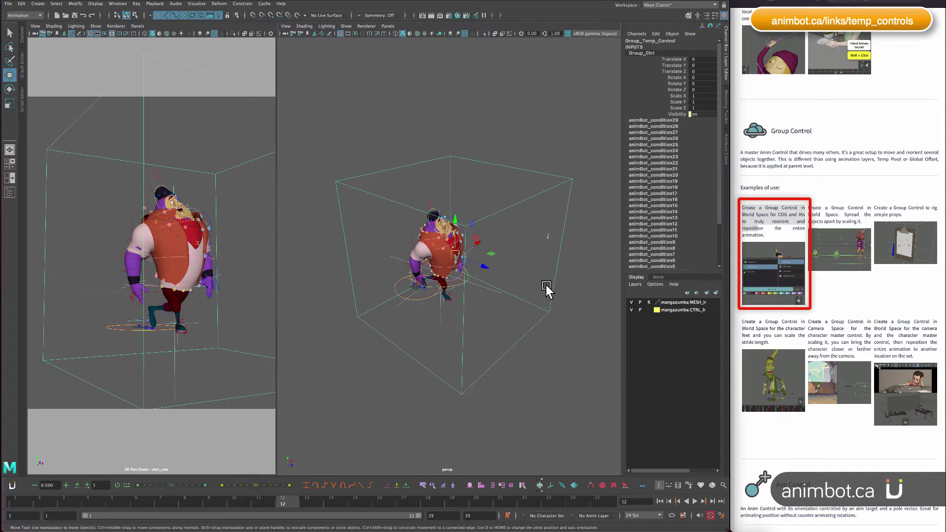
key("e")
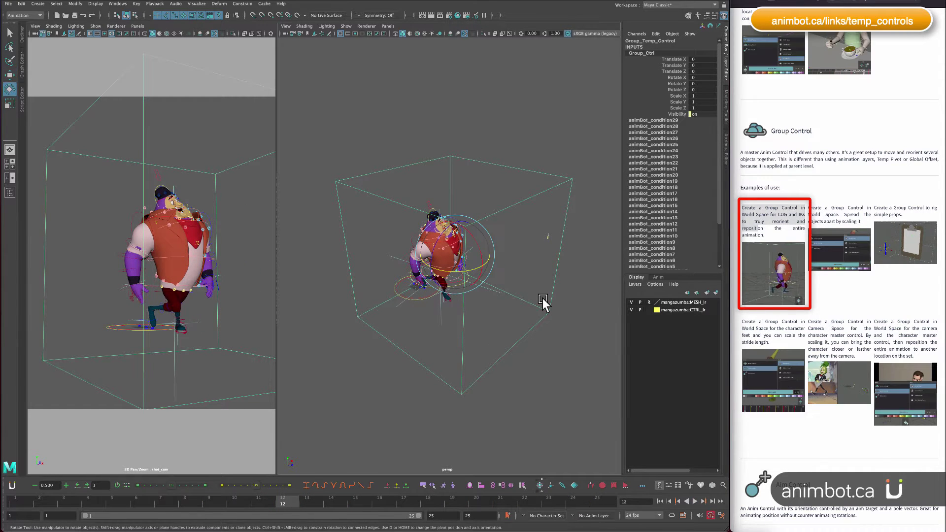
left_click_drag(448, 271, 523, 339)
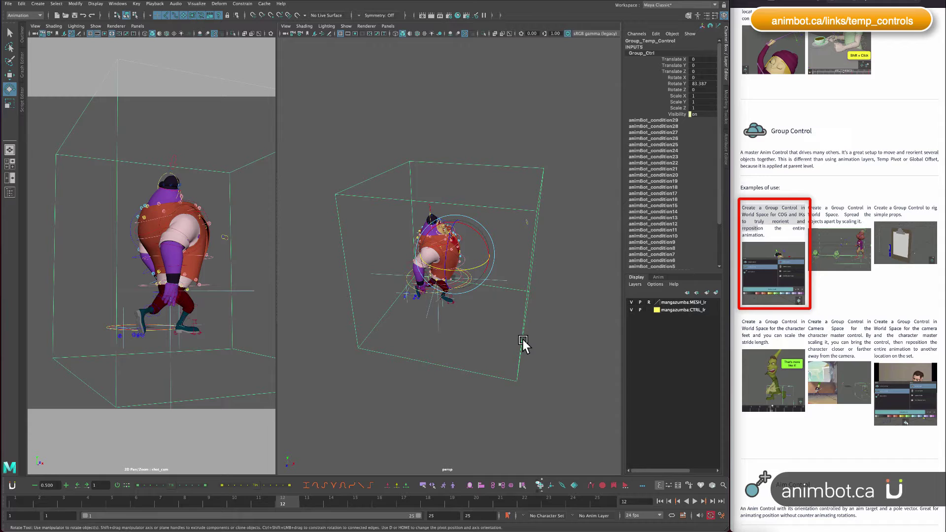
key("alt+v")
left_click_drag(54, 493, 105, 489)
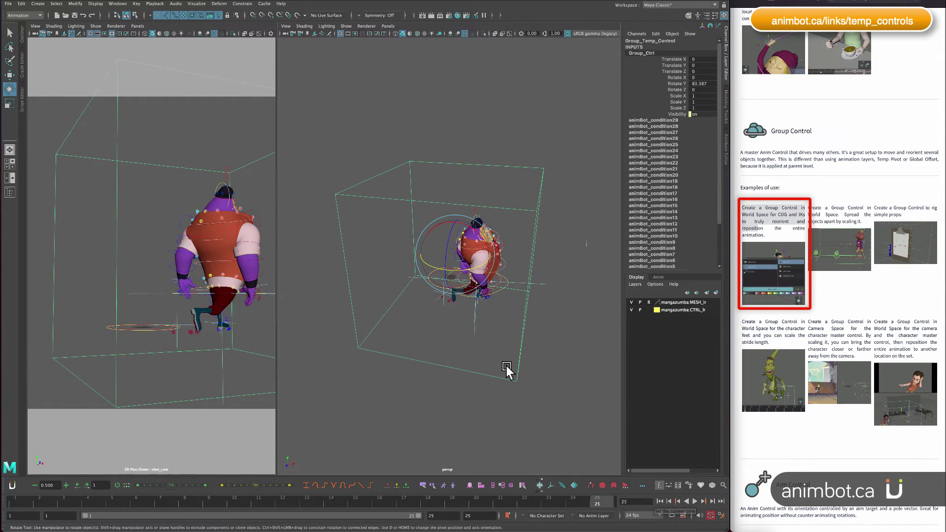
left_click_drag(507, 366, 531, 345, "alt")
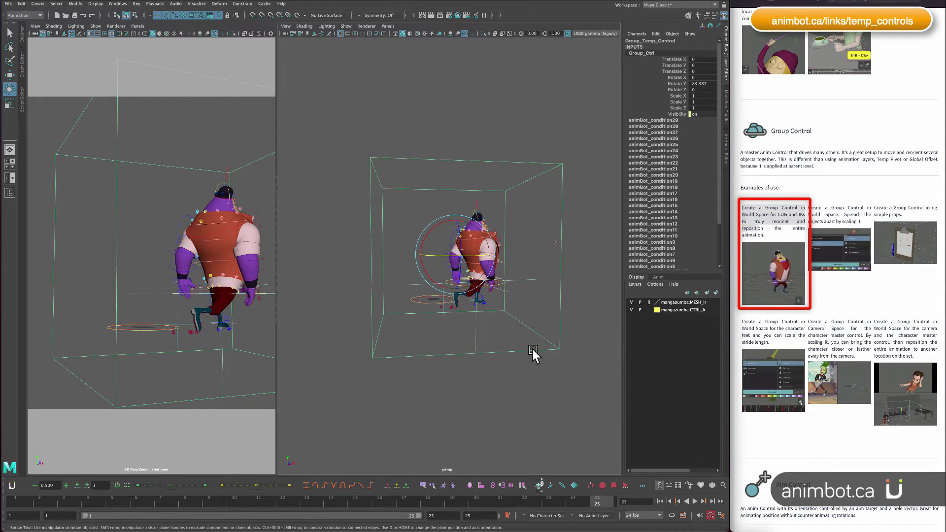
Undo the group control's rotation and review the walk at frame 12 from another angle
key("z")
key("z")
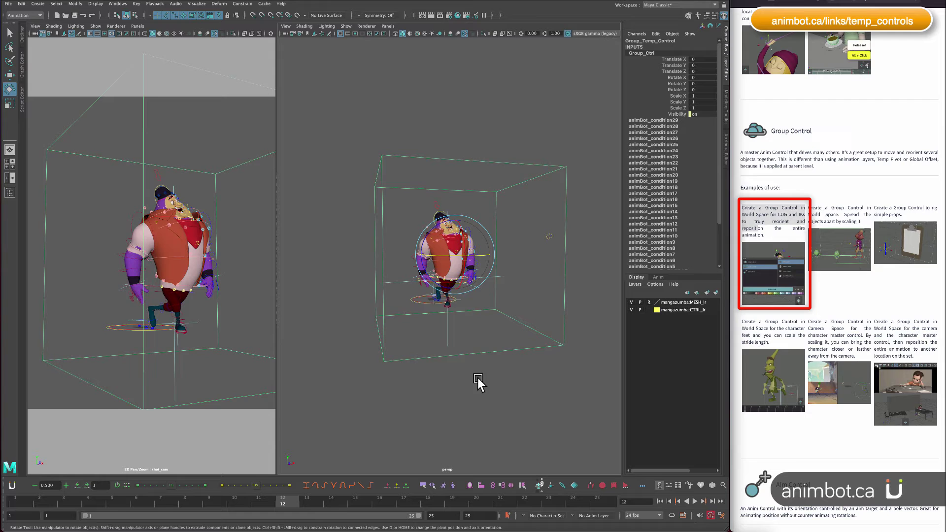
left_click_drag(479, 363, 507, 369, "alt")
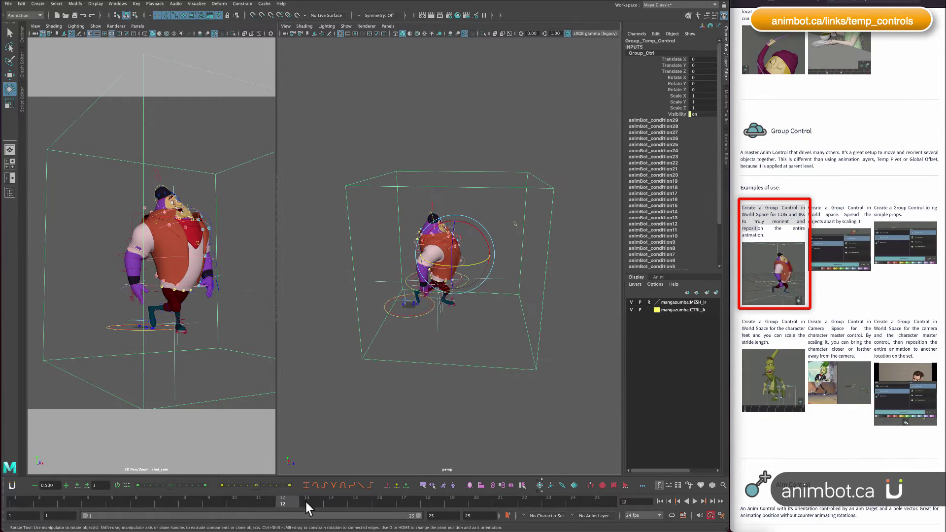
key("alt+v")
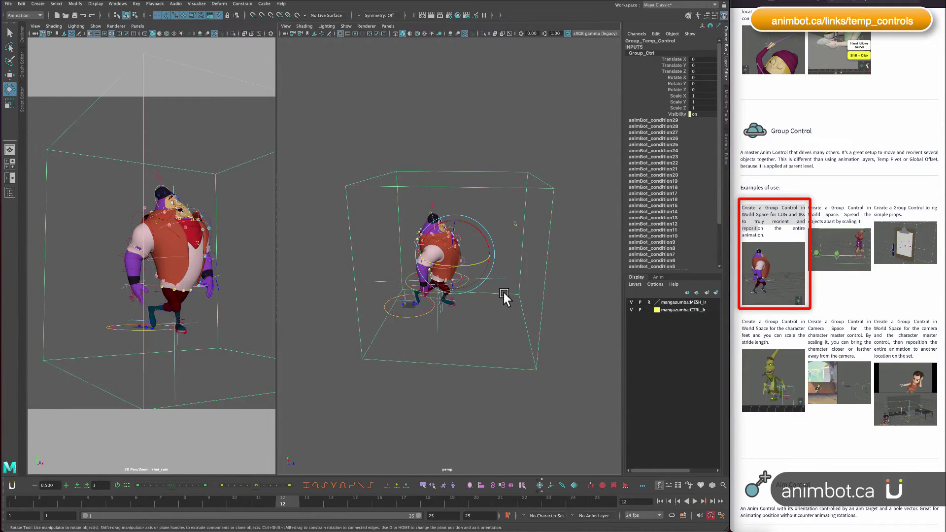
Set a key on all channels of the main group control at frame 1
left_click(504, 280)
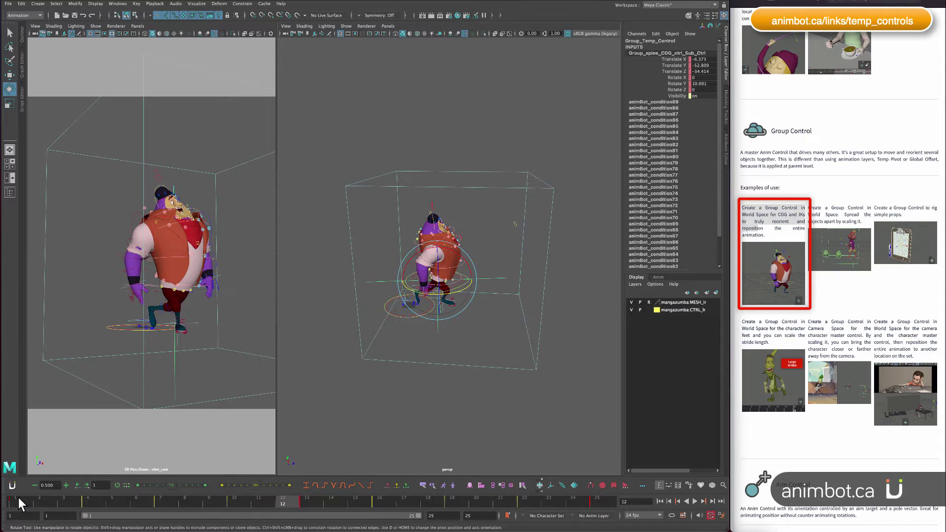
left_click(14, 501)
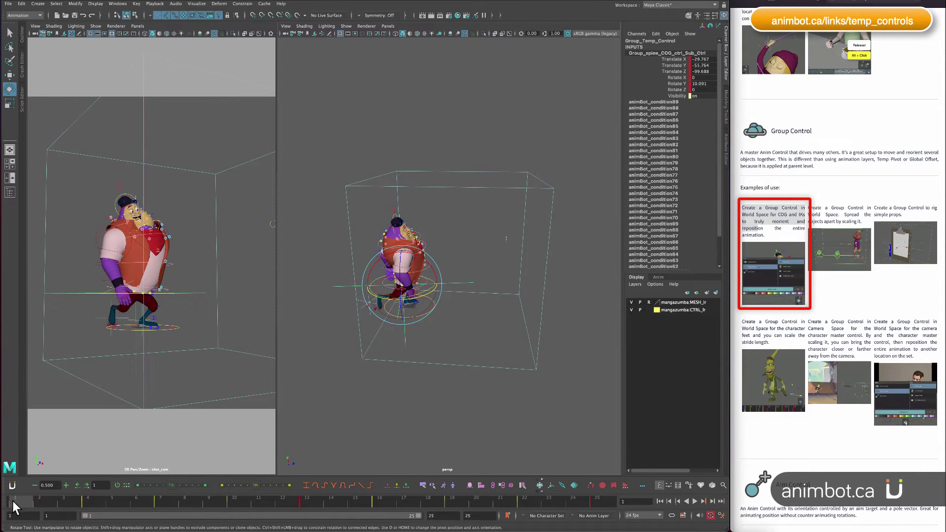
left_click(529, 366)
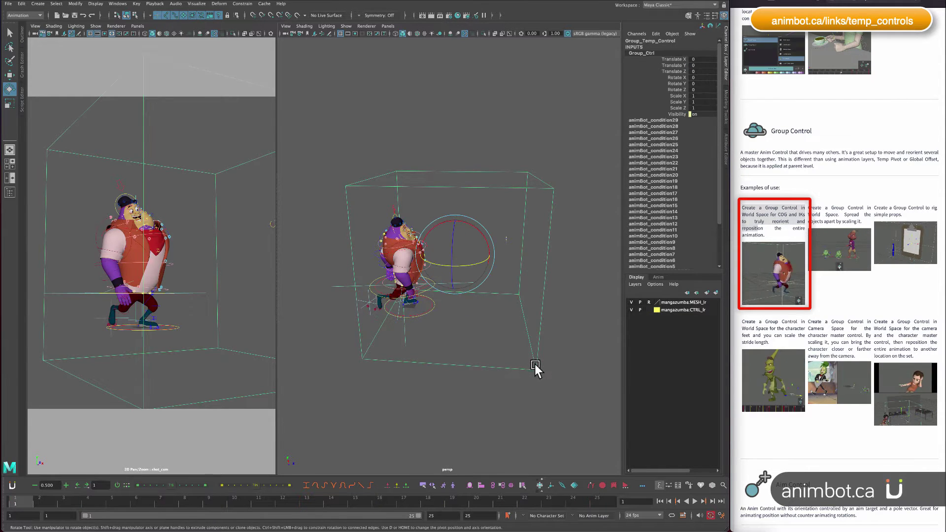
key("s")
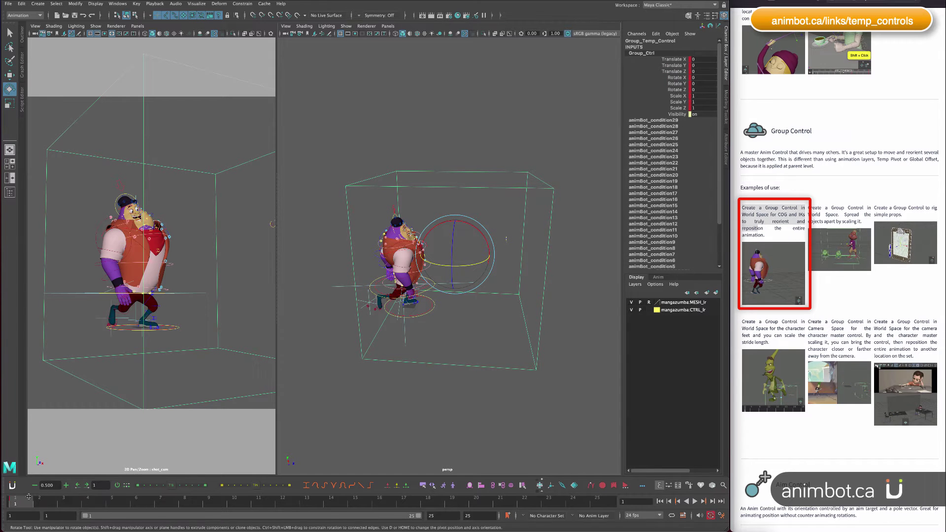
Play the walk, go to frame 25, and rotate the main group control about Y to about 39 degrees
key("alt+v")
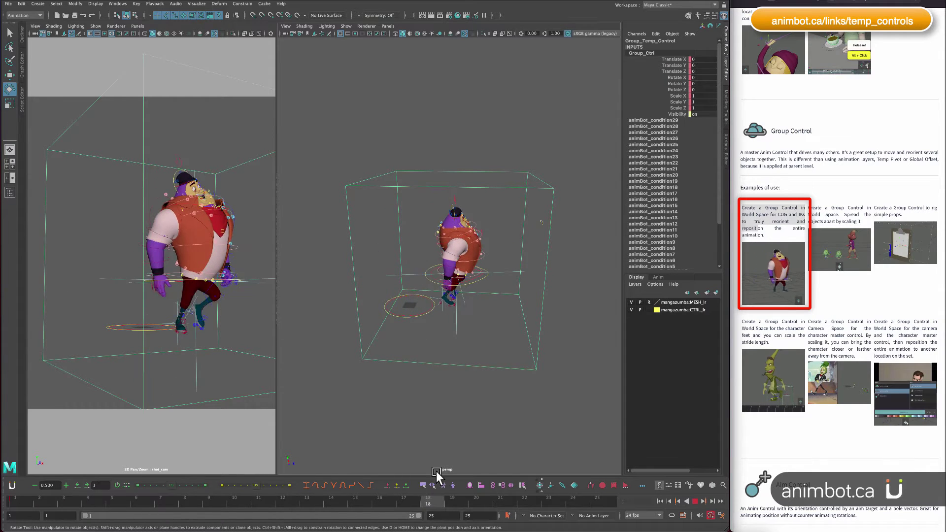
left_click(610, 498)
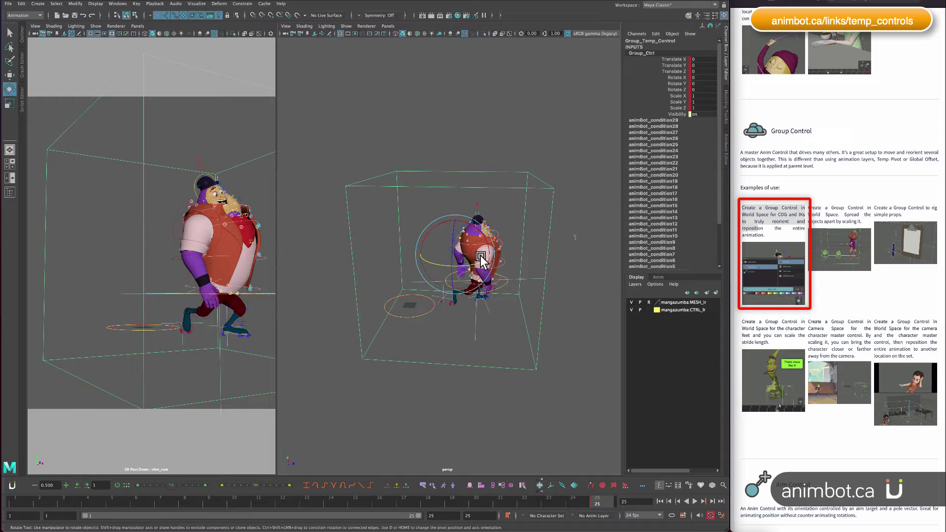
left_click_drag(466, 267, 482, 261)
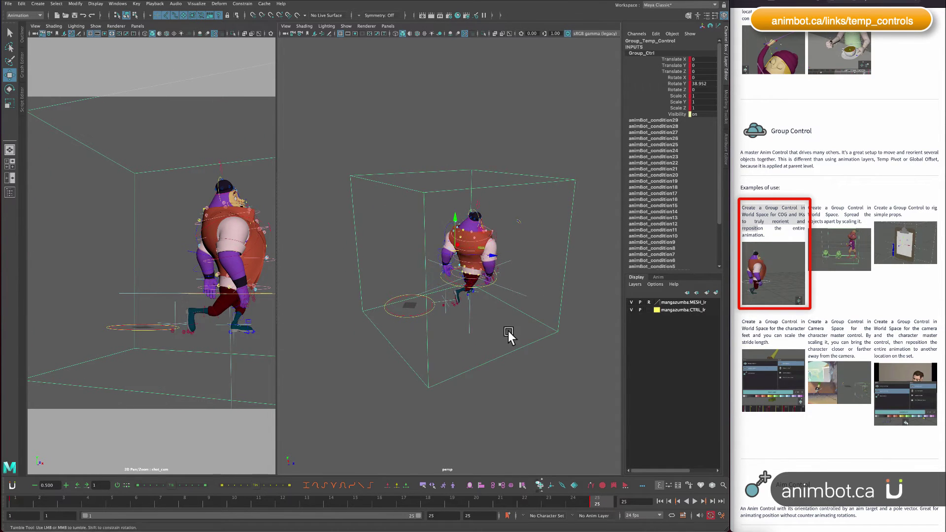
left_click_drag(508, 330, 504, 332, "alt")
Move the main group control at frame 25 to about X 50.8, Z -49.6 and play the walk
key("w")
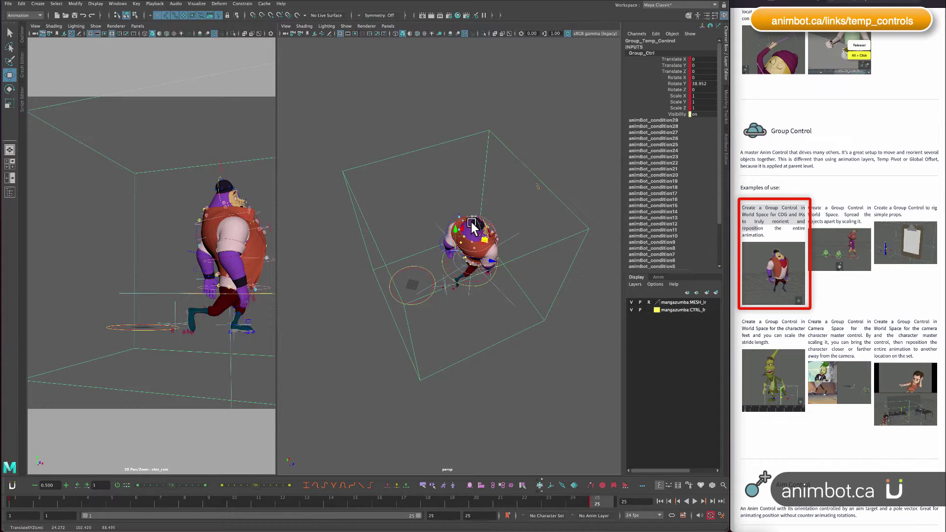
left_click_drag(471, 220, 503, 239, "alt")
left_click_drag(467, 322, 497, 333, "alt")
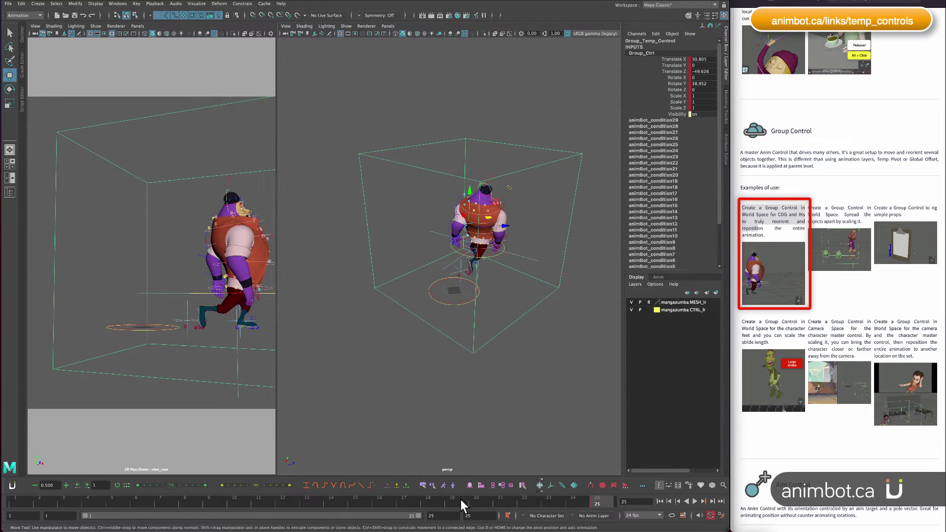
key("alt+v")
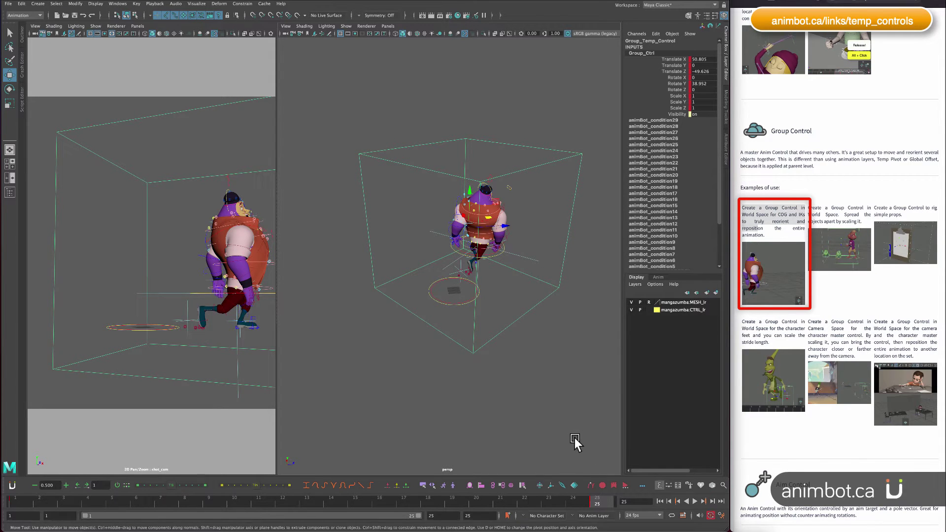
Remove the group control while keeping the redirected walk on the rig controls, play the result, and return to frame 1
left_click(539, 485)
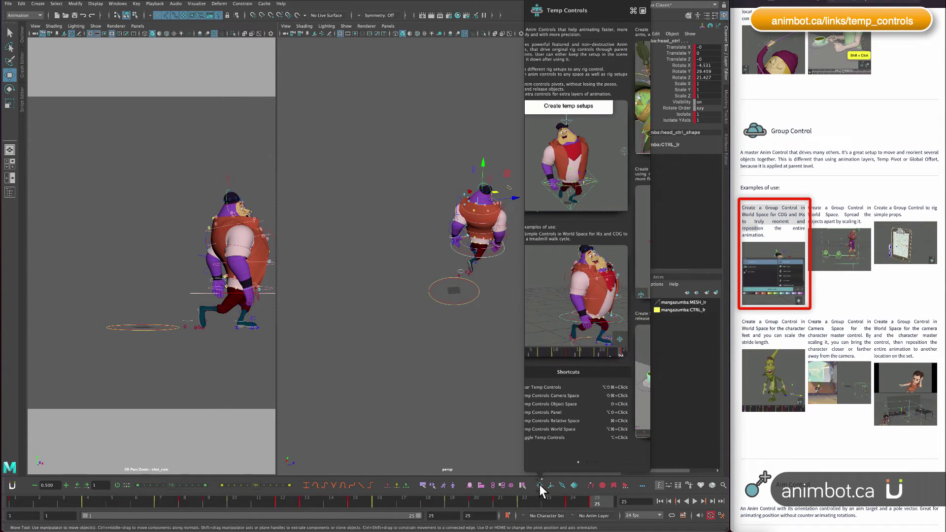
key("alt+v")
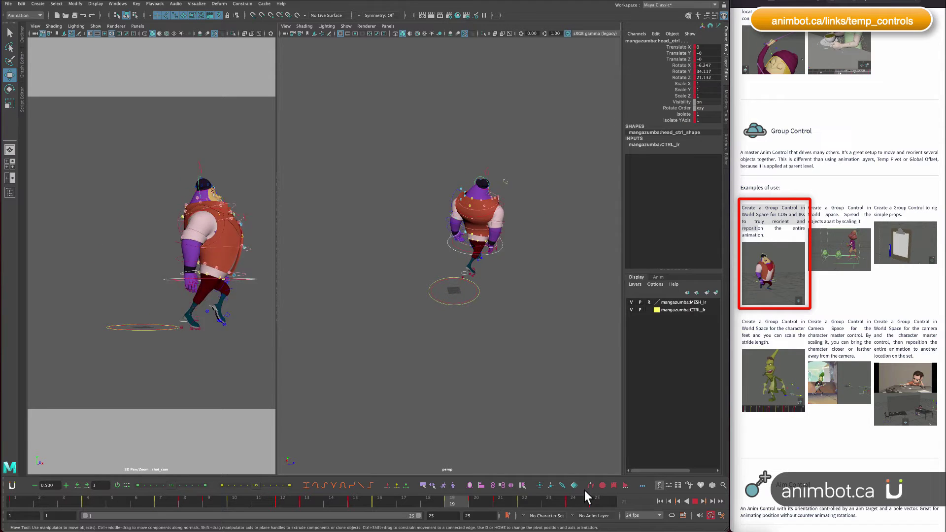
left_click_drag(268, 499, 13, 524)
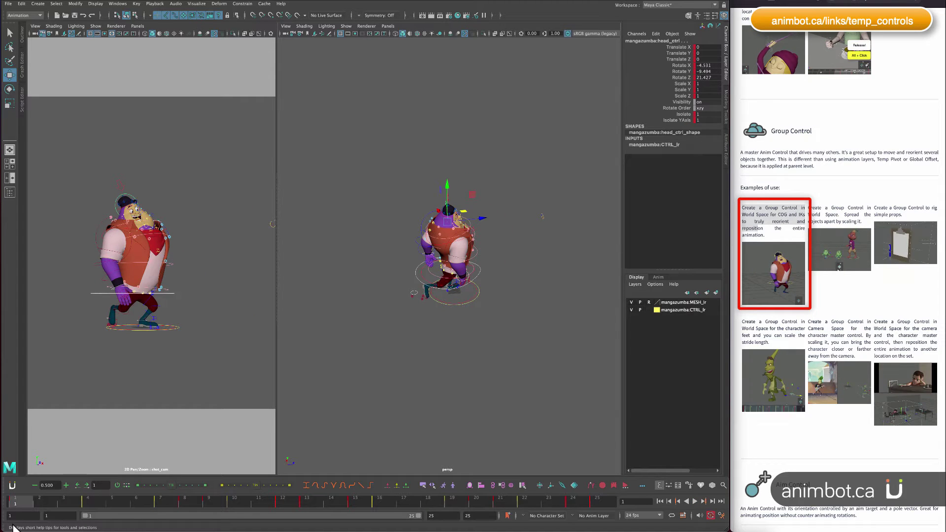
Highlight the documentation's example on spreading objects by scaling, and open the scene poses_pitanghandi_coquinhos.mb without saving the walk
left_click(837, 199)
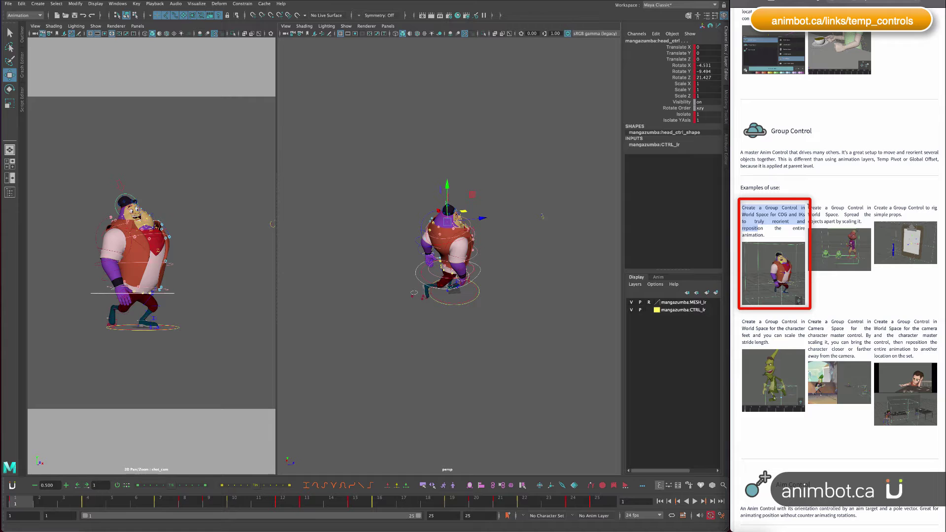
left_click_drag(808, 207, 856, 220)
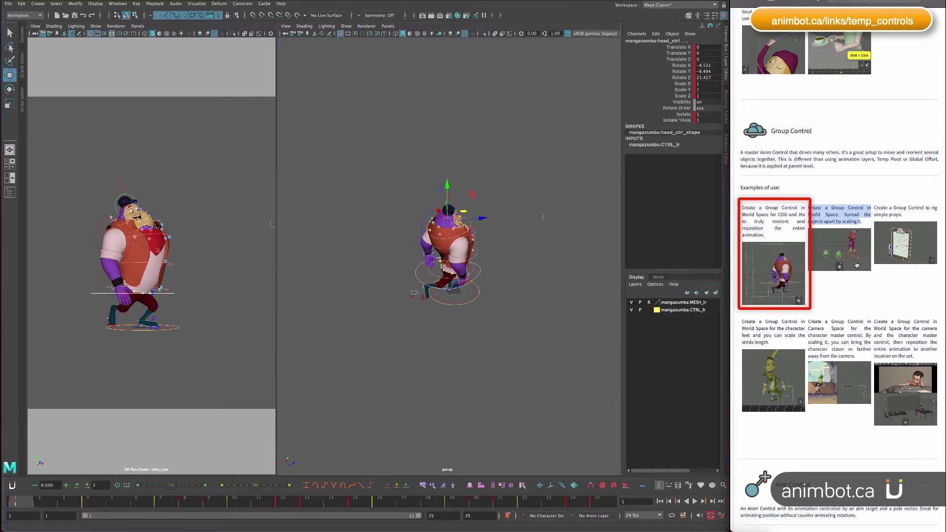
left_click(65, 16)
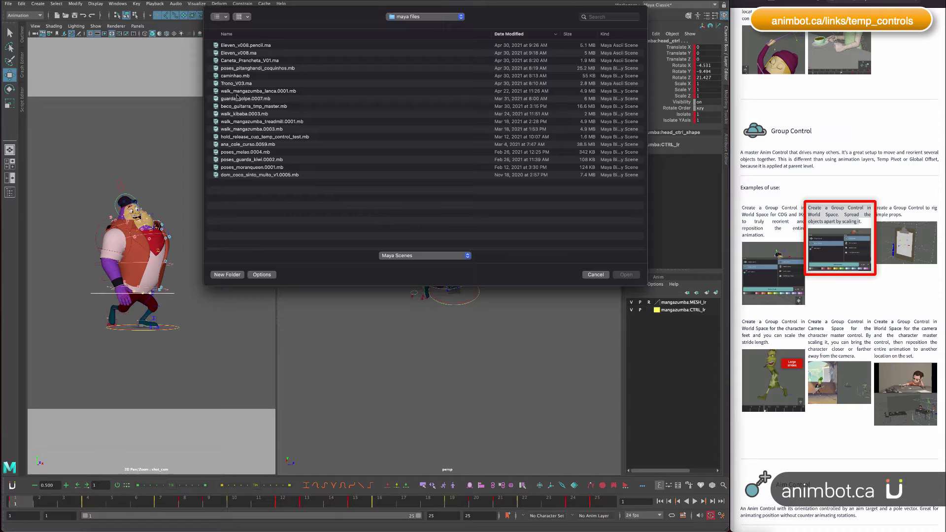
double_click(235, 69)
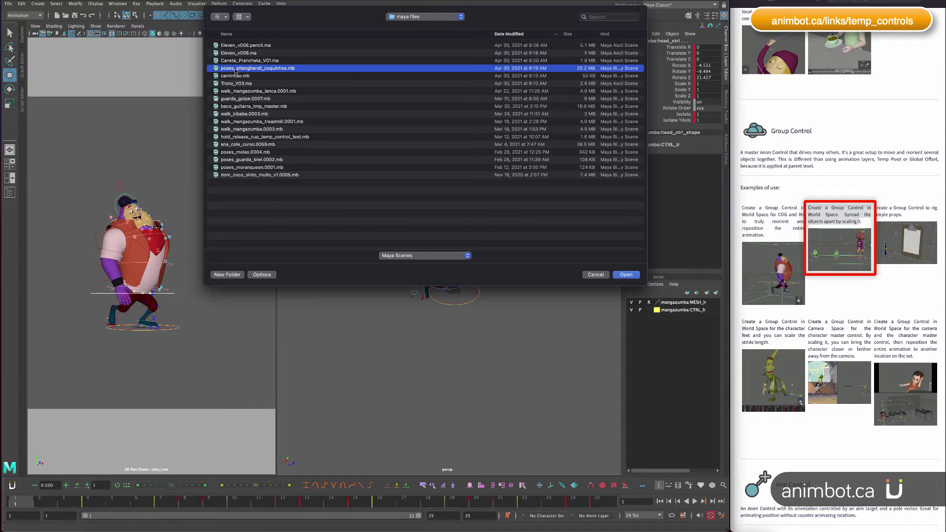
left_click(426, 227)
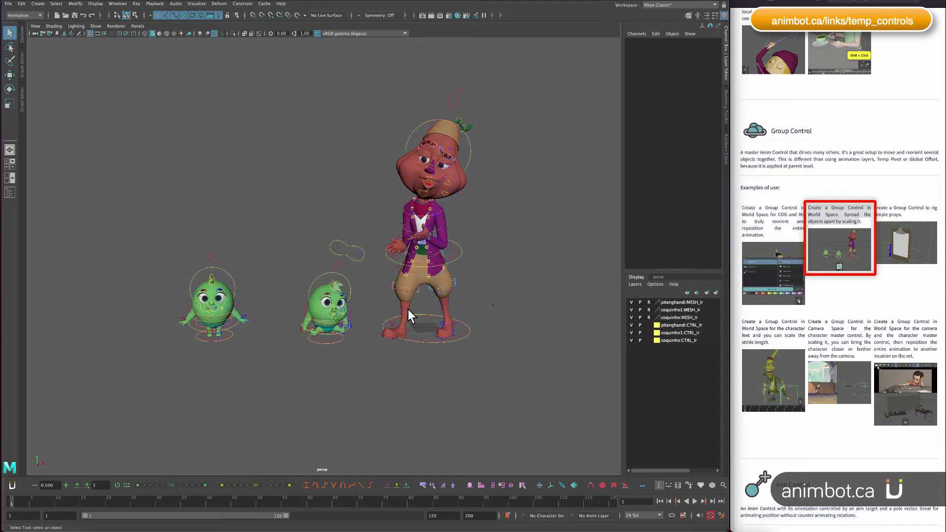
Select the main controls of all three characters and create a Group Control in World Space for them
left_click(233, 335)
key("w")
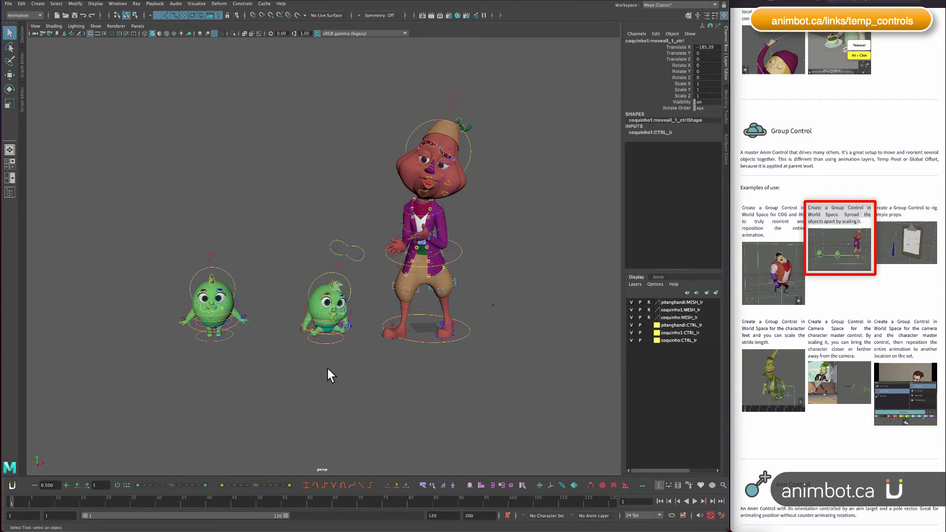
left_click(344, 335)
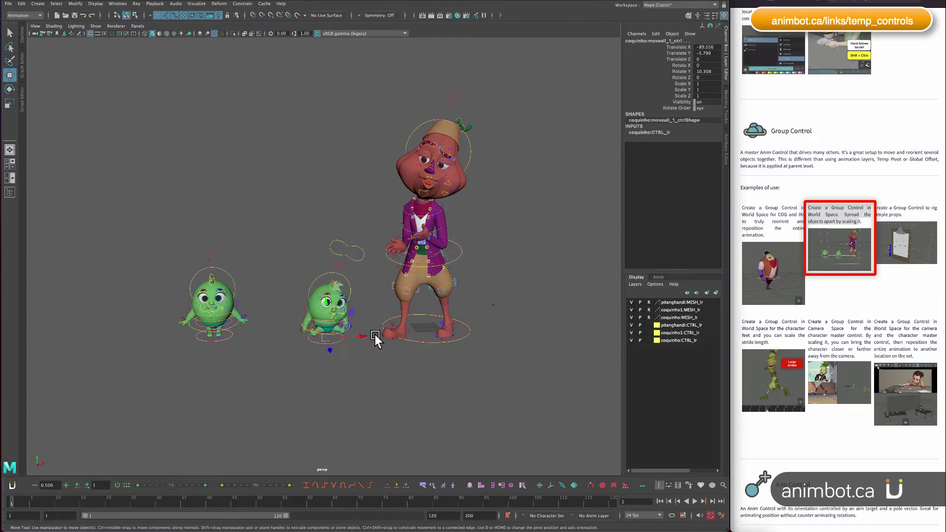
left_click(434, 341)
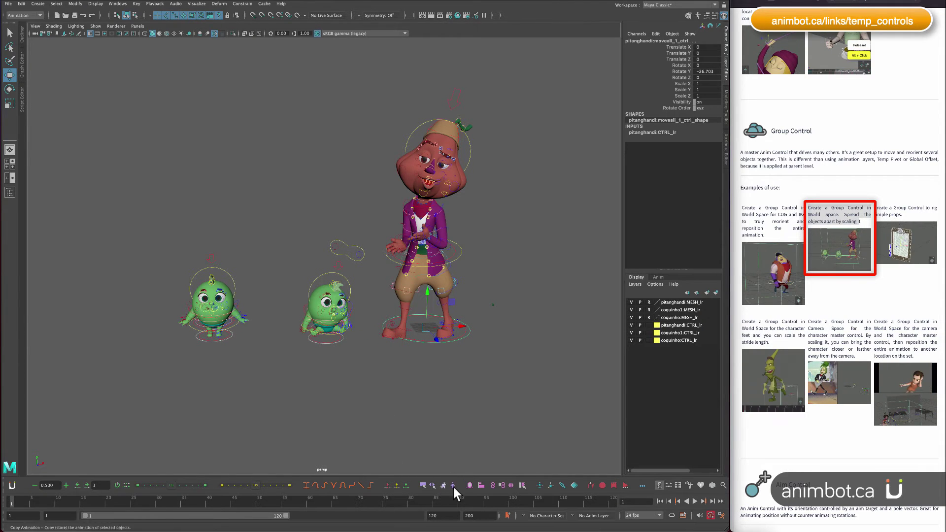
left_click(540, 484)
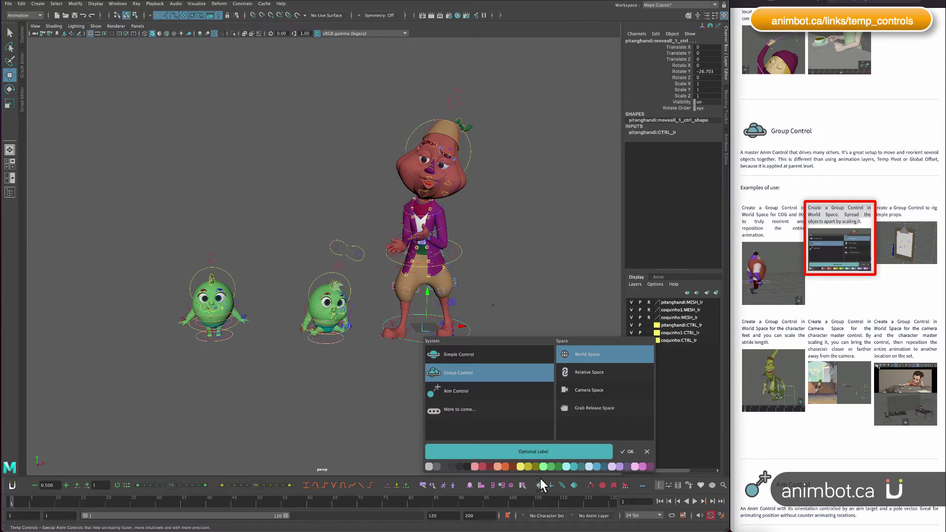
left_click(626, 453)
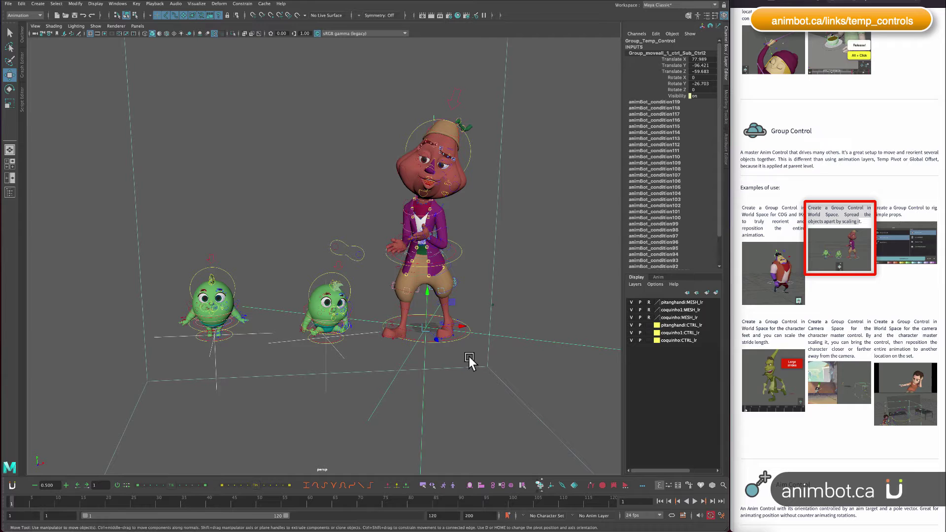
Scale the characters' main group control to about 1.97 in X and 0.77 in Z to change their spacing
scroll(451, 328, "down", 3)
left_click_drag(496, 361, 468, 383)
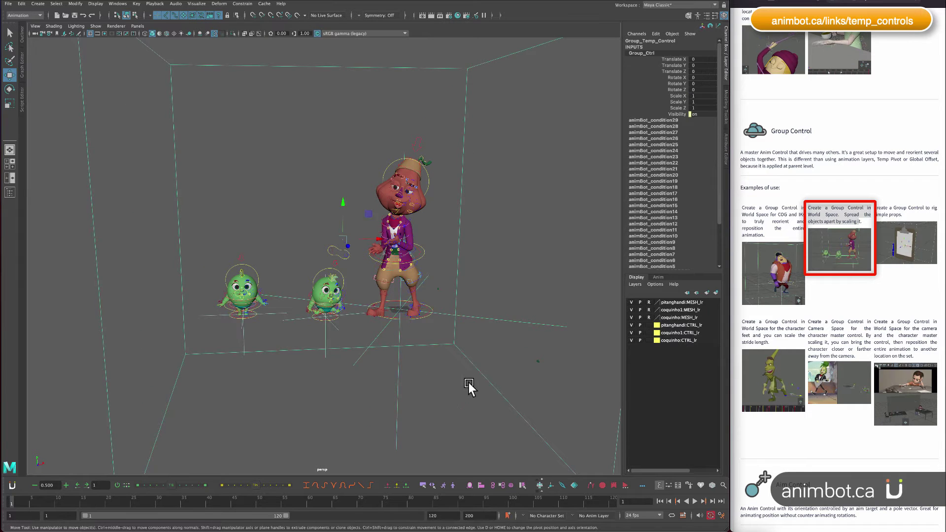
scroll(439, 314, "down", 3)
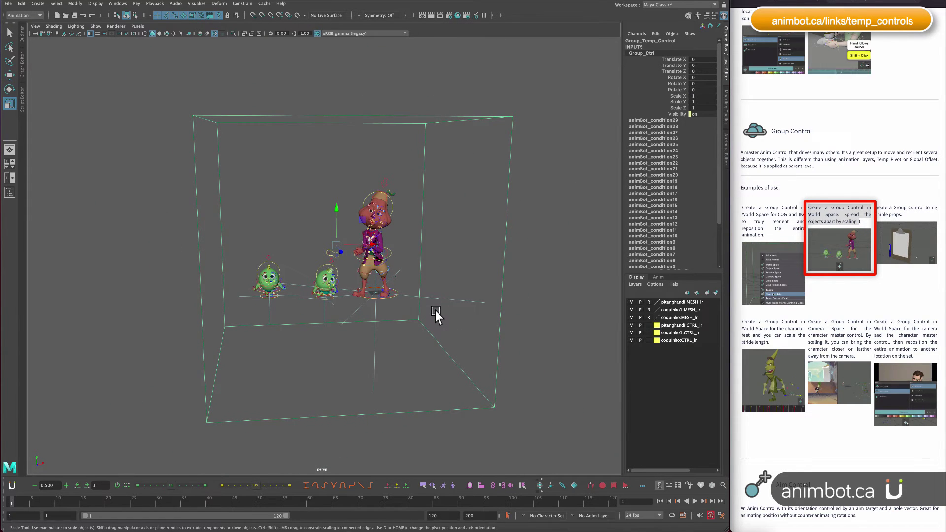
key("r")
mouse_move(380, 236)
left_mouse_down()
mouse_move(397, 247)
mouse_move(378, 247)
left_mouse_up()
left_click_drag(315, 311, 434, 330, "alt")
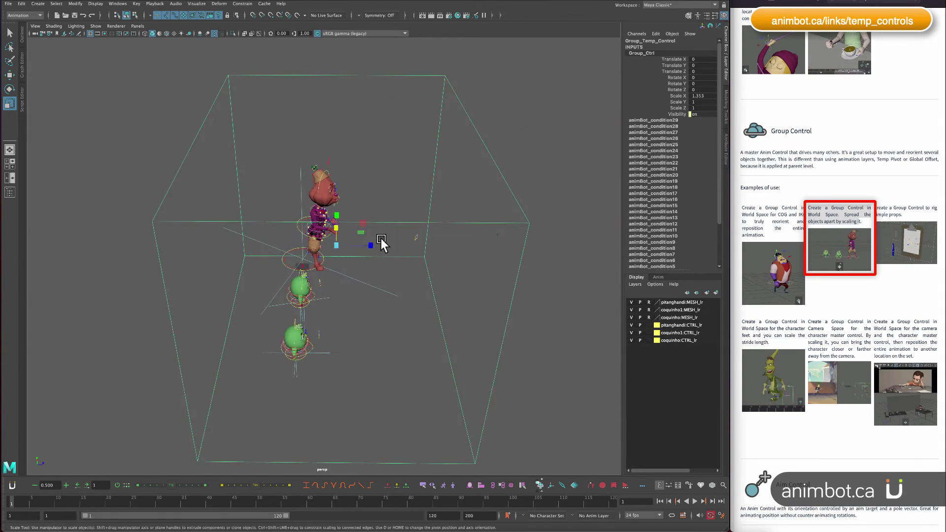
left_click_drag(380, 243, 361, 246)
left_click_drag(443, 301, 438, 320, "alt")
right_click_drag(433, 311, 542, 295, "alt")
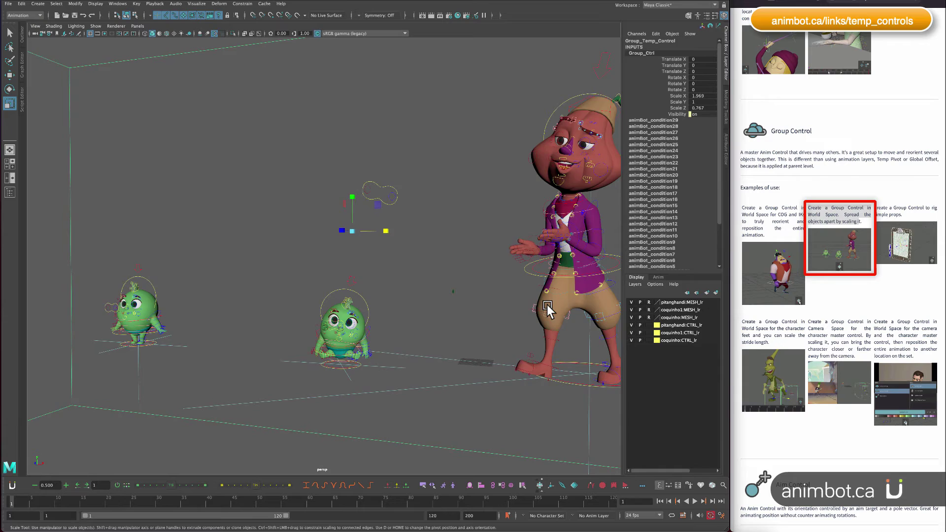
Try scaling the characters' group control down to about 0.77 in X, and undo the change
middle_click_drag(544, 305, 468, 303)
left_click_drag(468, 303, 492, 335, "alt")
left_click_drag(507, 303, 571, 268, "alt")
key("ctrl+z")
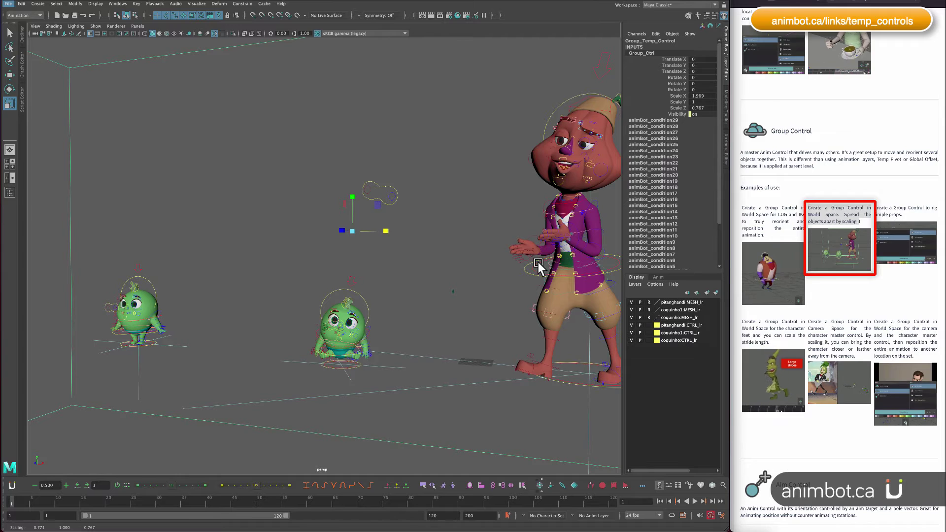
Remove the group control while keeping the characters spread apart, and clear the selection
middle_click_drag(510, 294, 413, 306, "alt")
left_click_drag(413, 307, 498, 284, "alt")
left_click(552, 401)
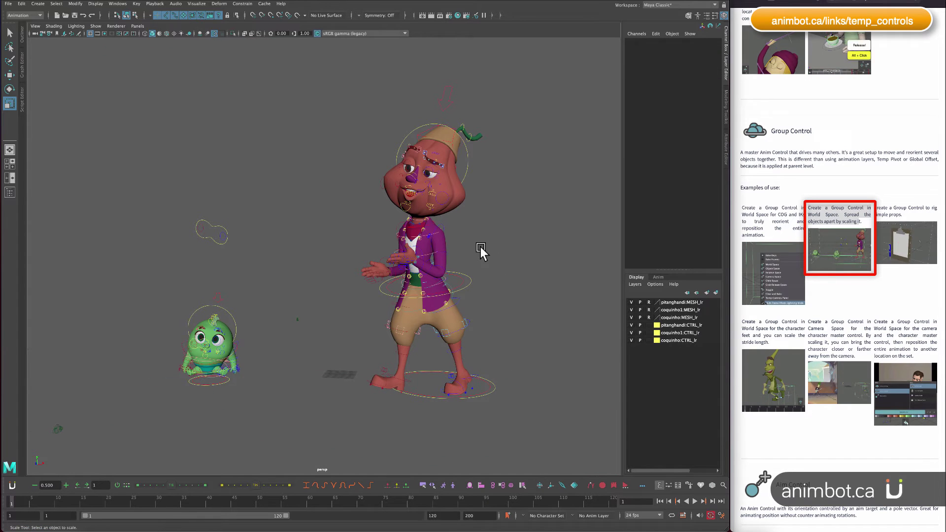
Select the tall character's left and right arm IK controls and create a World Space Group Control for them
left_click(397, 265)
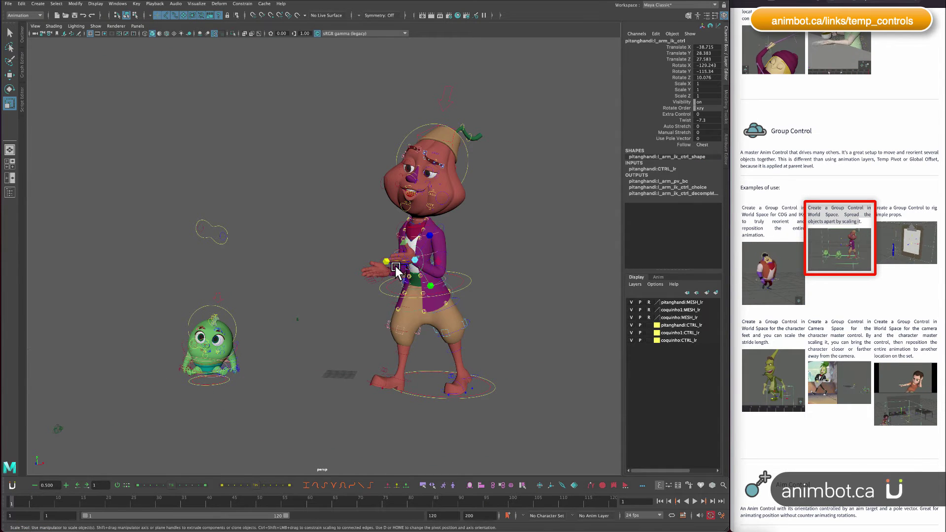
key("w")
left_click(383, 256)
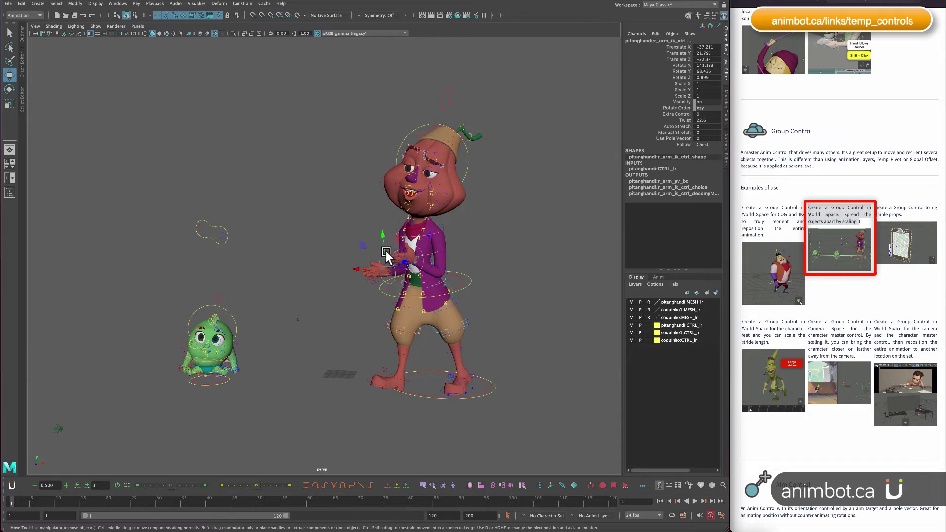
left_click(540, 485)
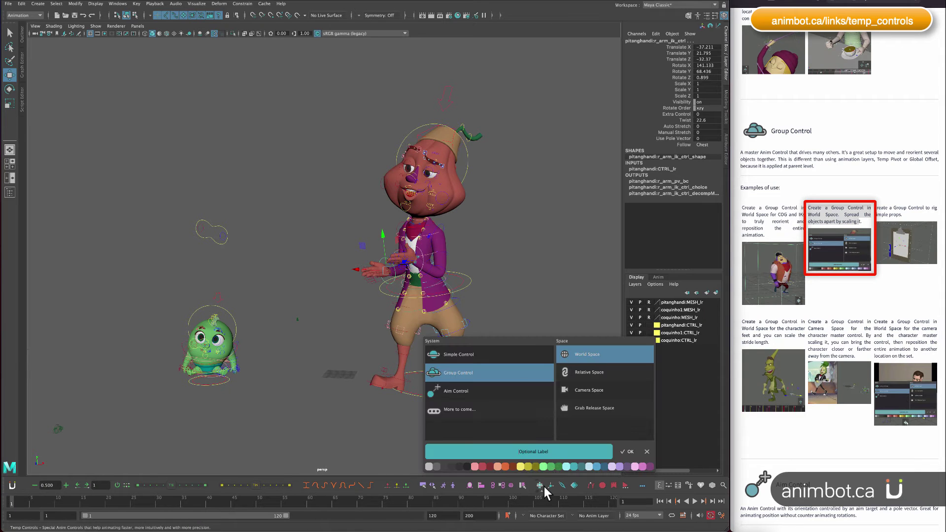
left_click(628, 452)
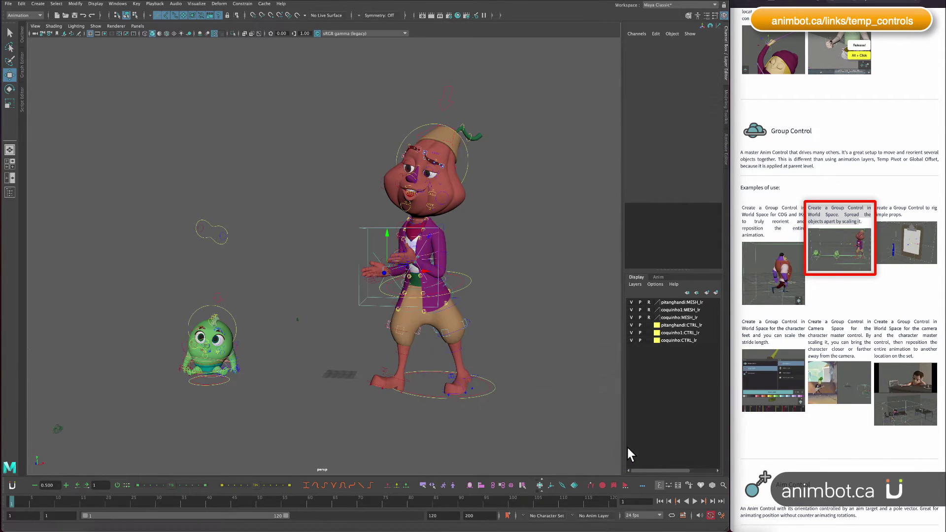
Scale the hands' main group control to about 1.99 in X to spread the hands apart
left_click(438, 274)
key("r")
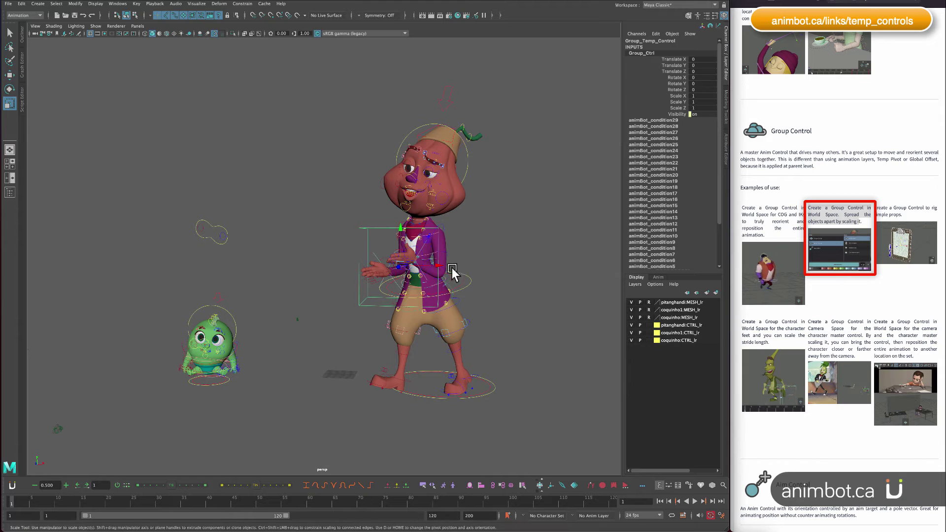
left_click_drag(435, 265, 468, 262)
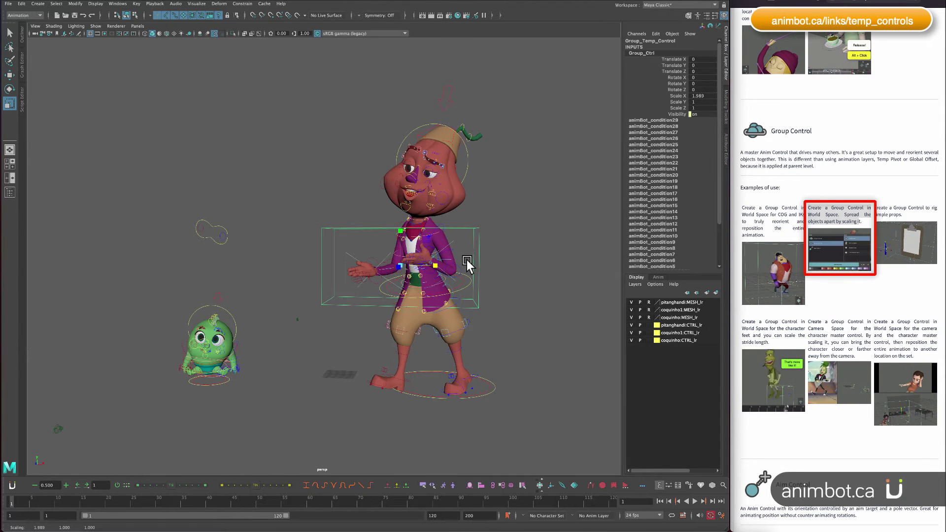
right_click_drag(419, 328, 445, 345, "alt")
middle_click_drag(445, 346, 414, 303, "alt")
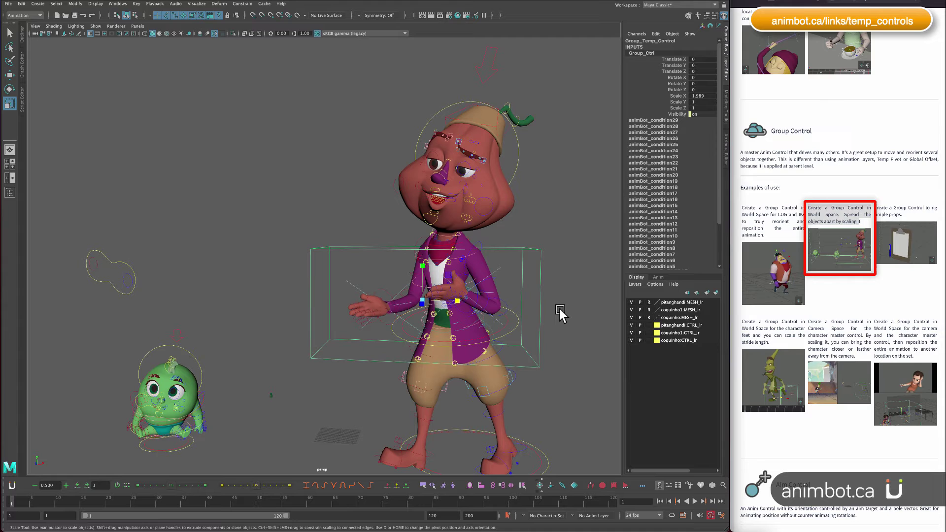
key("w")
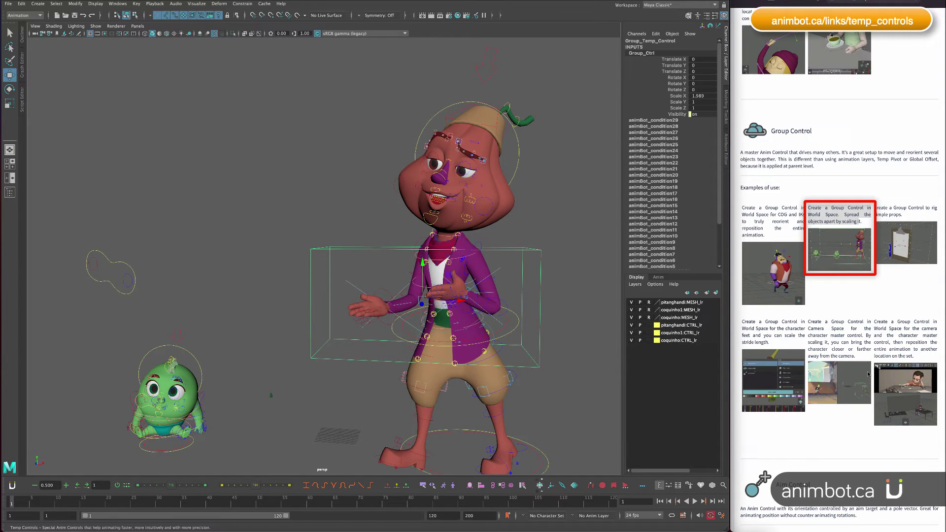
Highlight the documentation's example on scaling stride length with a World Space Group Control for the character's feet
left_click(754, 321)
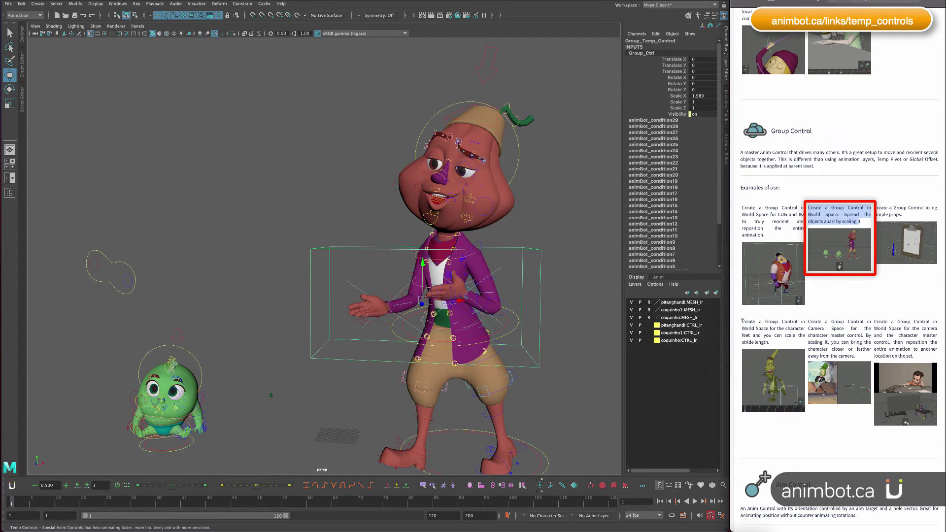
double_click(744, 321)
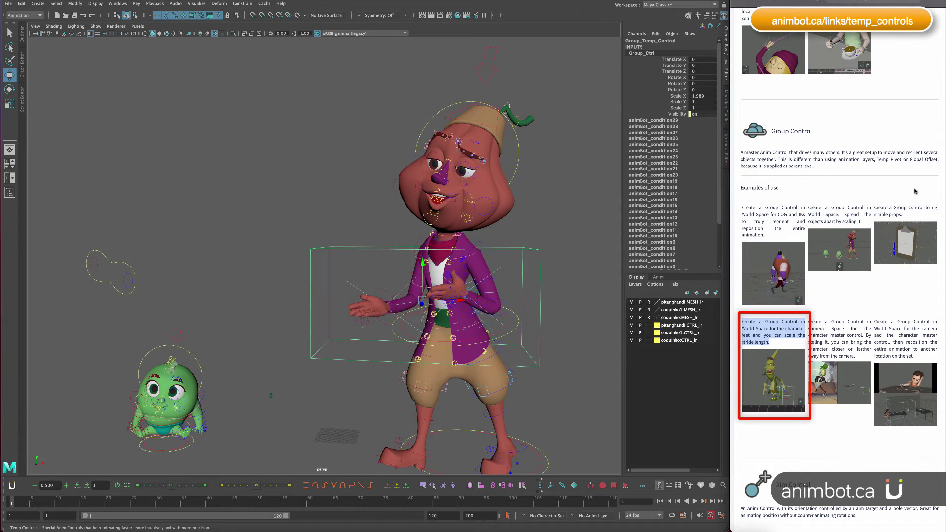
left_click_drag(894, 208, 921, 243)
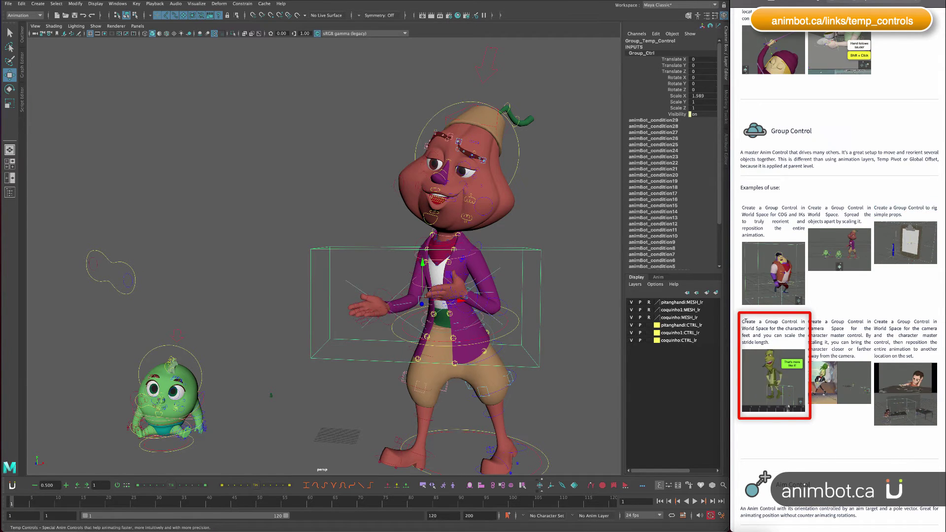
left_click_drag(745, 320, 780, 335)
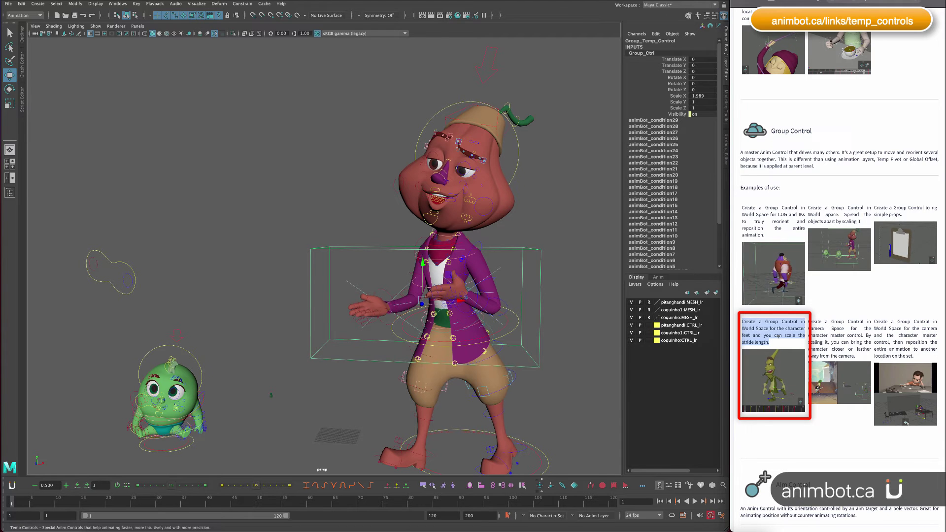
Open the scene walk_kibaba.0003.mb without saving the changes to the current scene
left_click(268, 152)
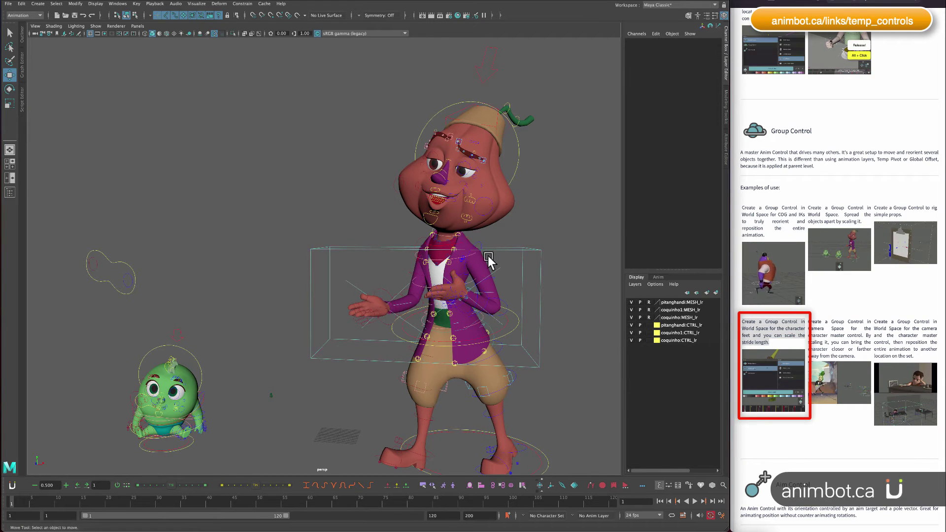
left_click(531, 269)
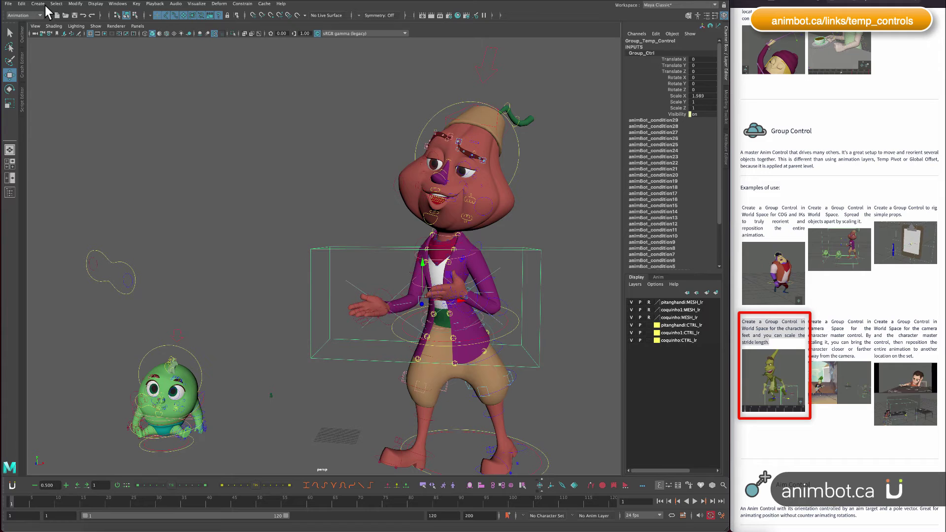
left_click(66, 16)
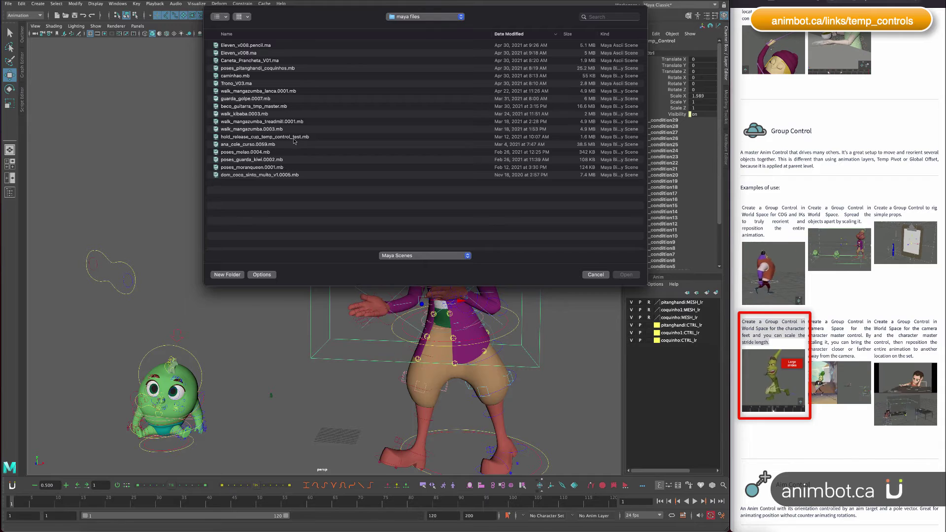
double_click(250, 114)
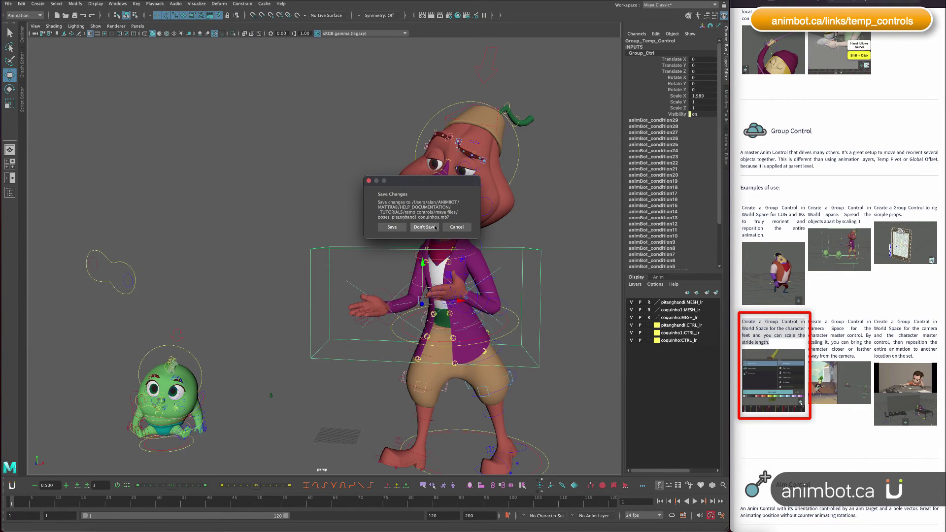
left_click(425, 227)
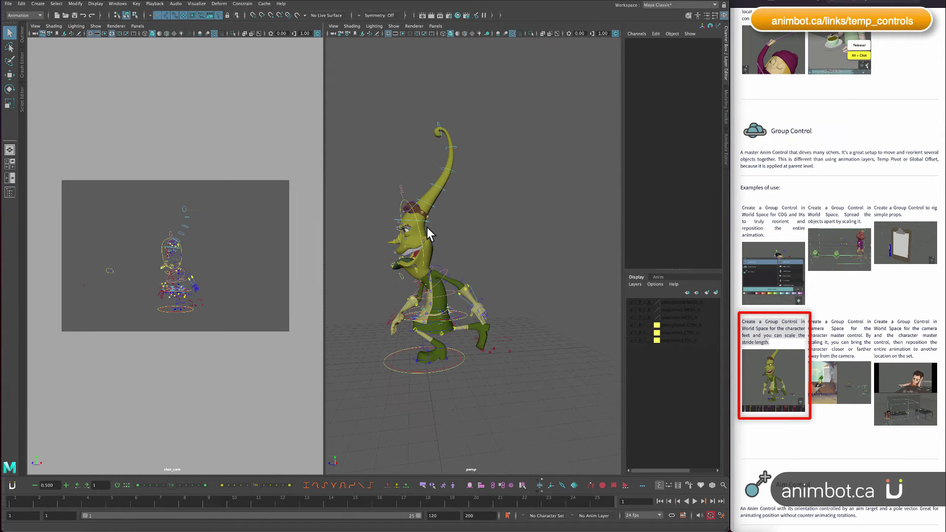
Play back the green character's walk, stop at frame 7 and frame the legs in the perspective view
key("alt+v")
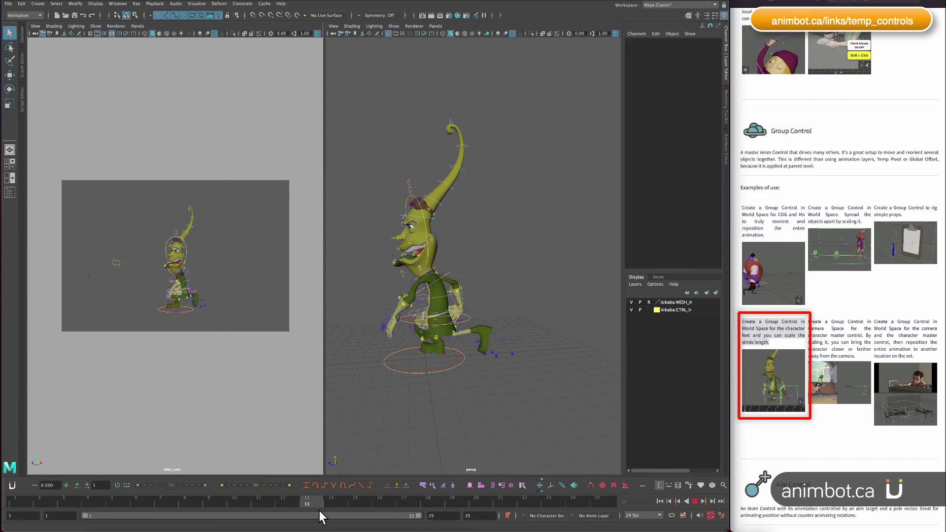
left_click(168, 502)
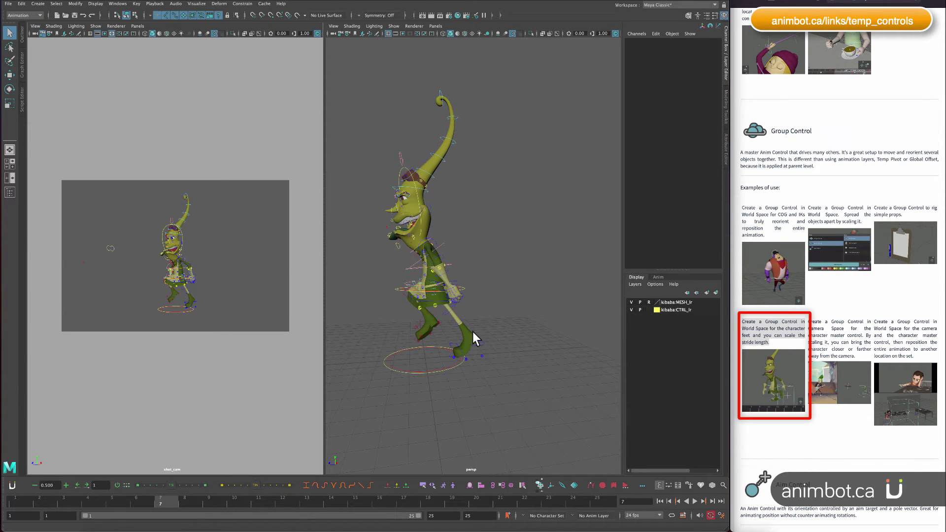
left_click_drag(475, 338, 483, 321, "alt")
left_click_drag(489, 268, 511, 303, "alt")
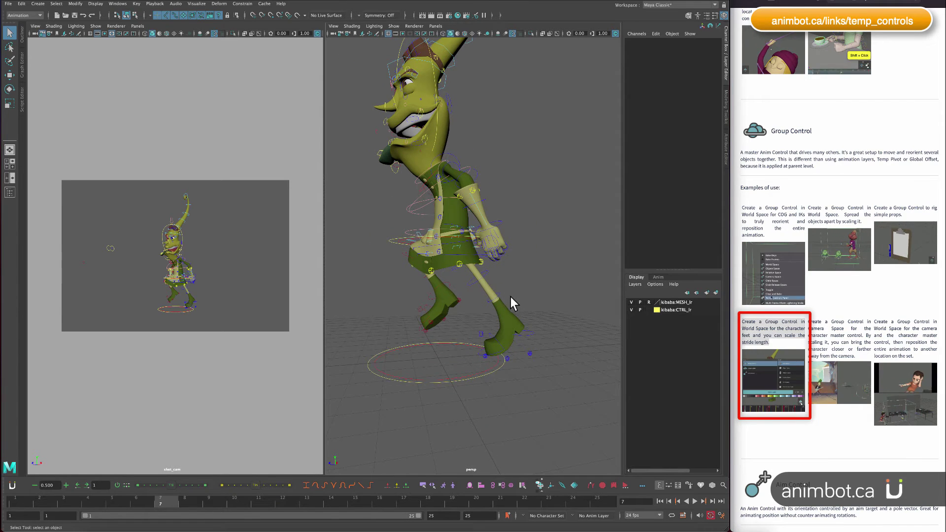
Select the green character's right and left leg IK controls together with the Move tool active
left_click(447, 281)
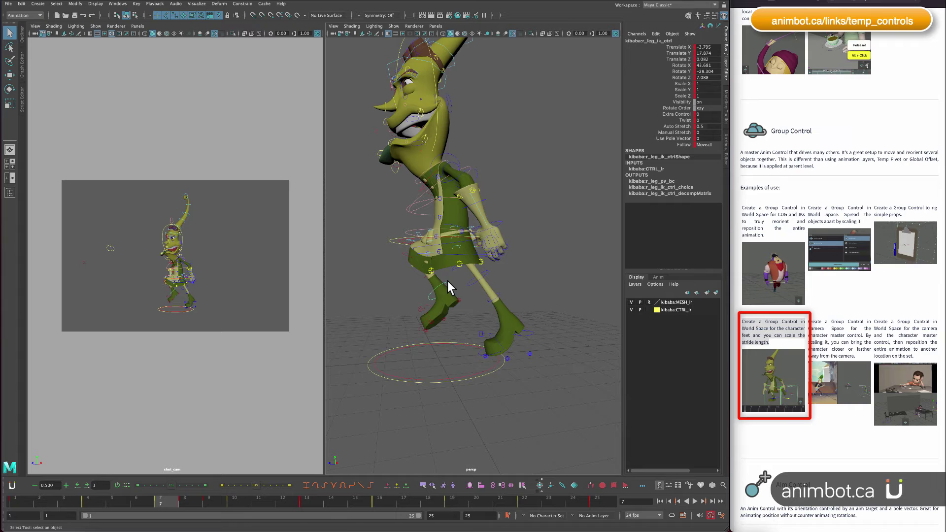
key("w")
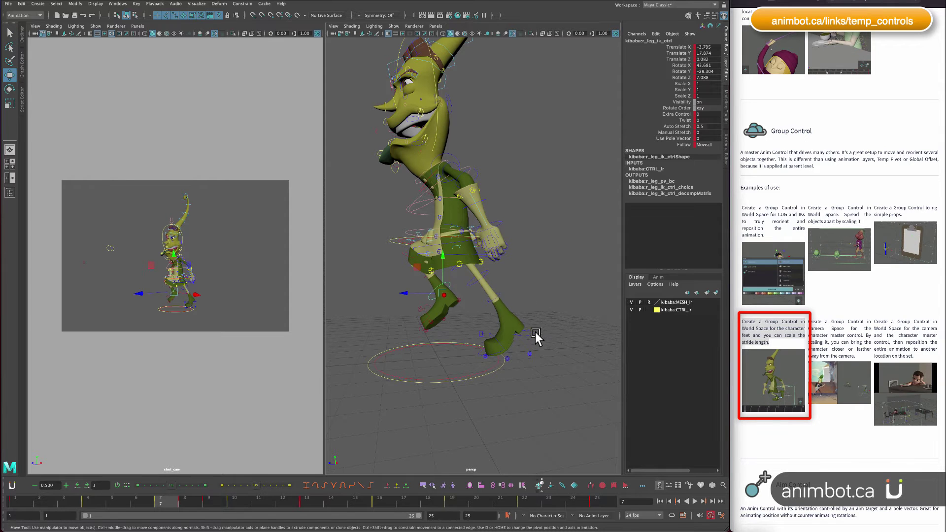
left_click(525, 336)
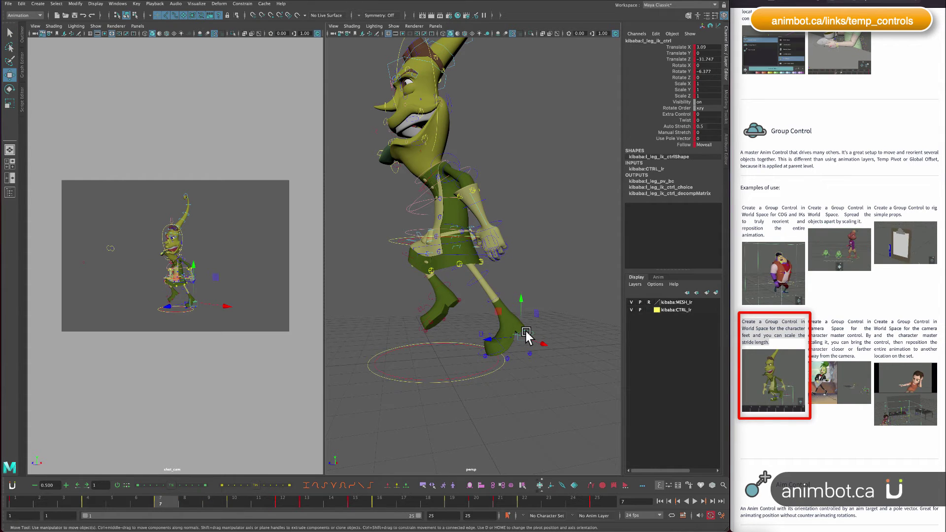
left_click(447, 282)
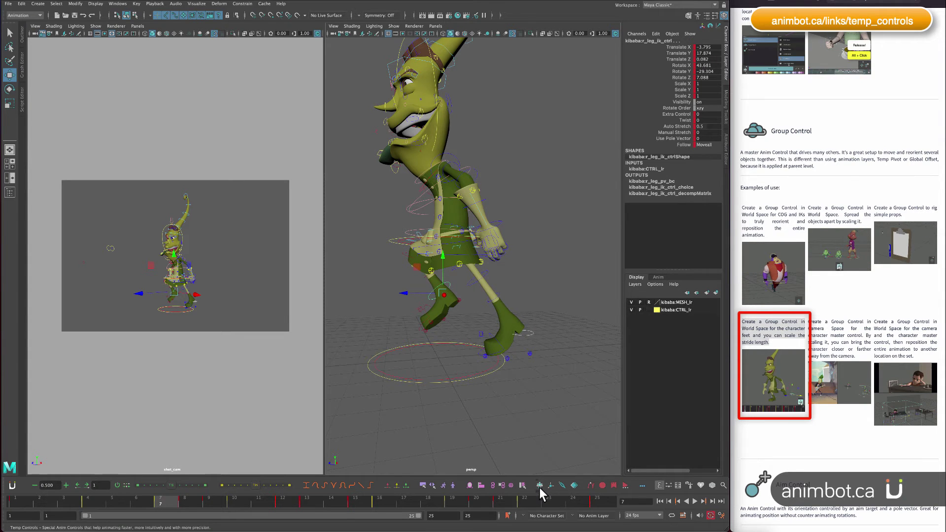
left_click_drag(529, 398, 524, 385, "alt")
middle_click_drag(524, 385, 522, 393, "alt")
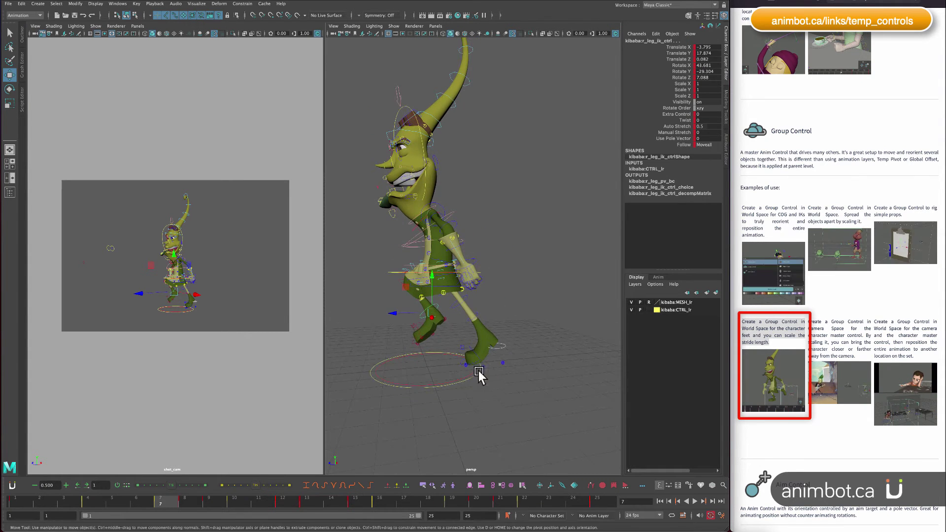
scroll(476, 371, "up", 3)
middle_click_drag(476, 371, 498, 379, "alt")
left_click_drag(498, 379, 497, 375, "alt")
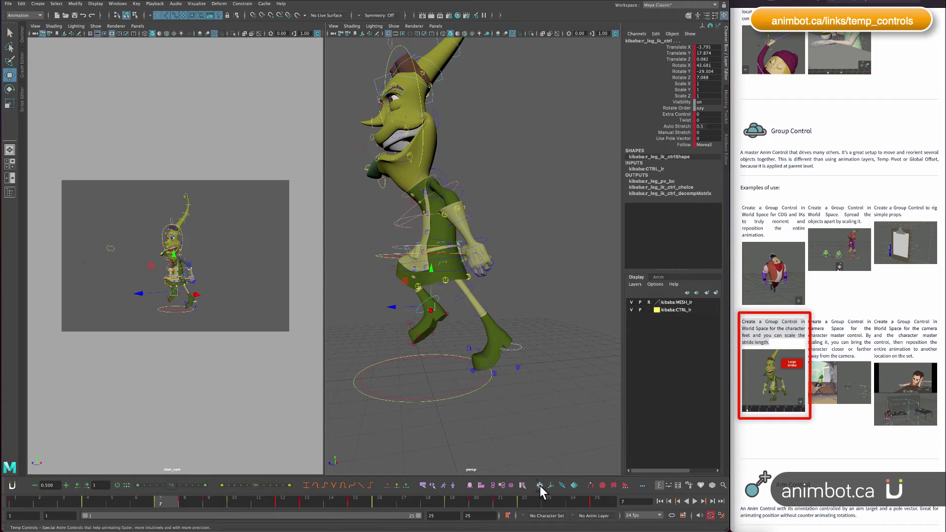
Go to frame 15 and create a World Space Group Control for the selected leg IK controls
left_click_drag(220, 500, 346, 513)
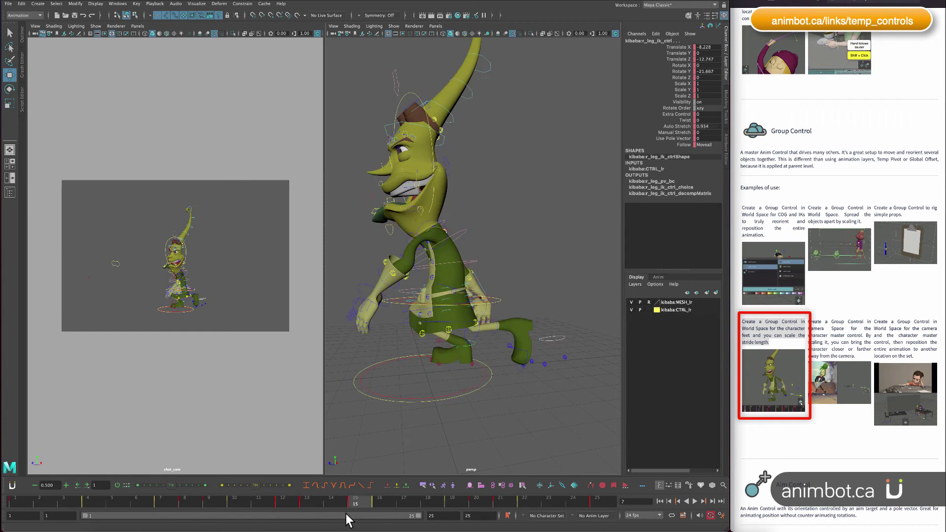
left_click(539, 483)
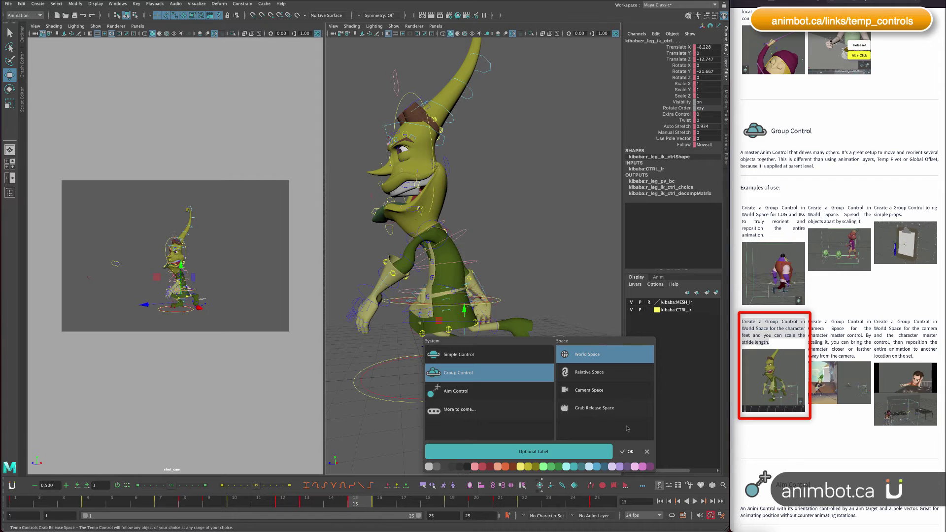
left_click(627, 452)
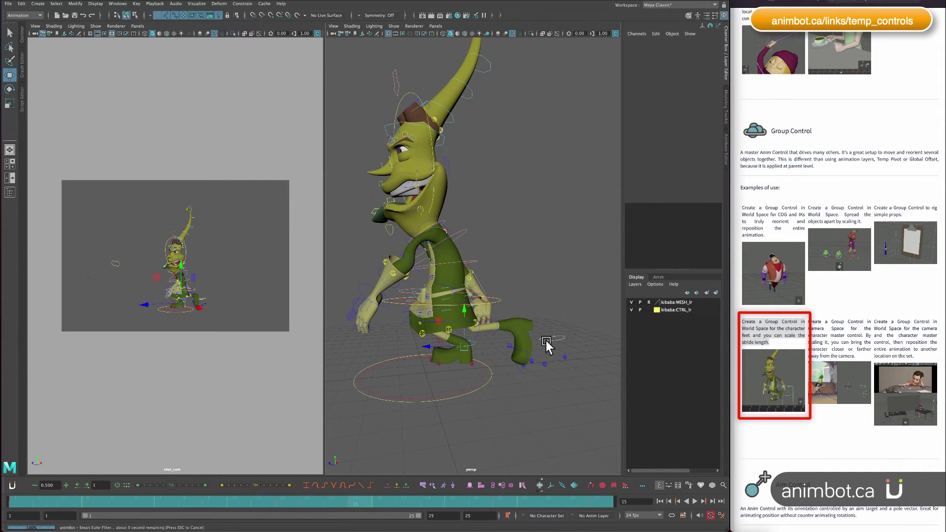
left_click_drag(532, 368, 507, 348, "alt")
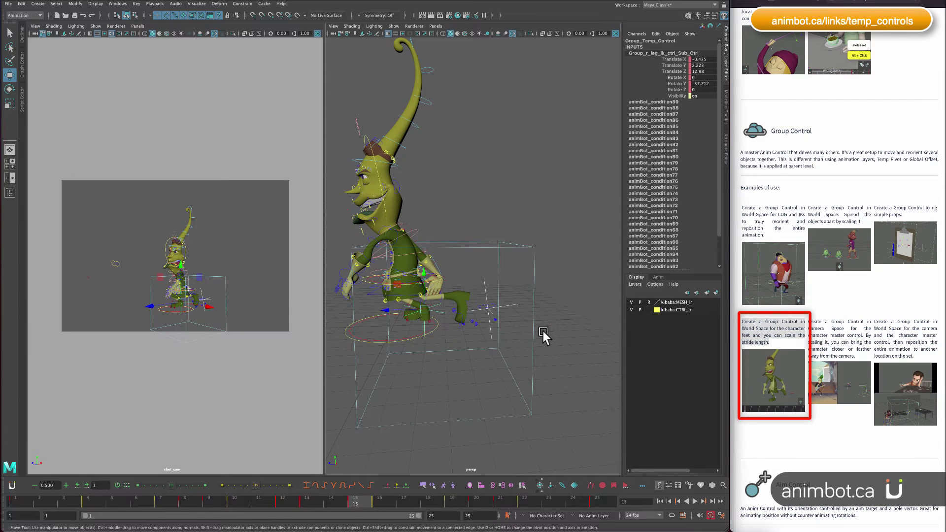
Scale the feet's main group control to about 0.551 in Z and move it to about 9.393 in Z
left_click(529, 351)
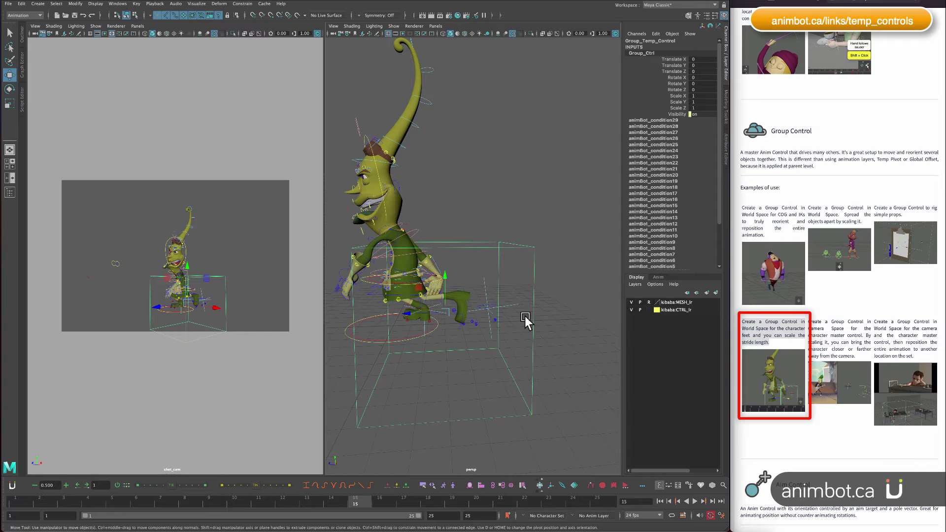
key("r")
left_click_drag(524, 335, 497, 330, "alt")
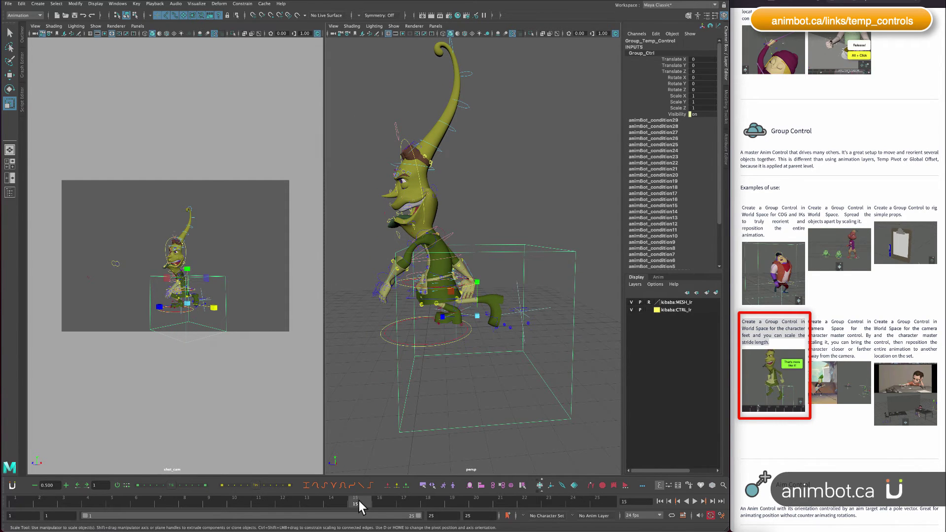
left_click_drag(358, 500, 337, 505)
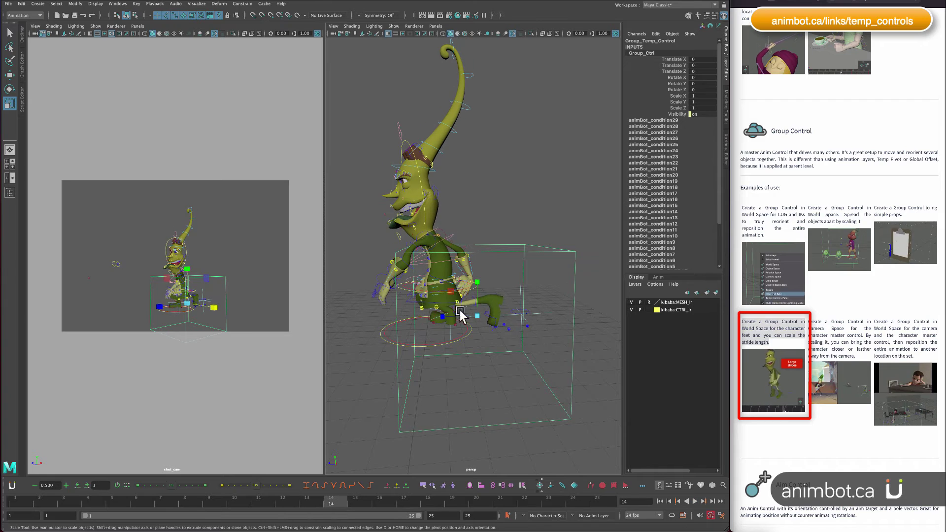
left_click_drag(442, 317, 449, 315, "alt")
mouse_move(449, 315)
middle_mouse_down()
mouse_move(460, 319)
mouse_move(438, 316)
middle_mouse_up()
key("w")
left_click_drag(350, 504, 518, 498)
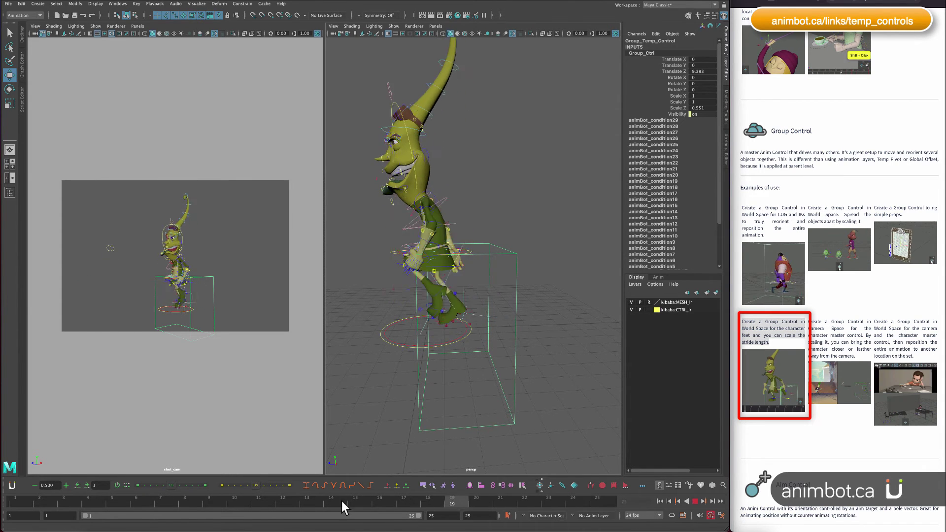
Review the shortened stride across the timeline and remove the group control while keeping the scaled walk
left_click_drag(76, 513, 641, 511)
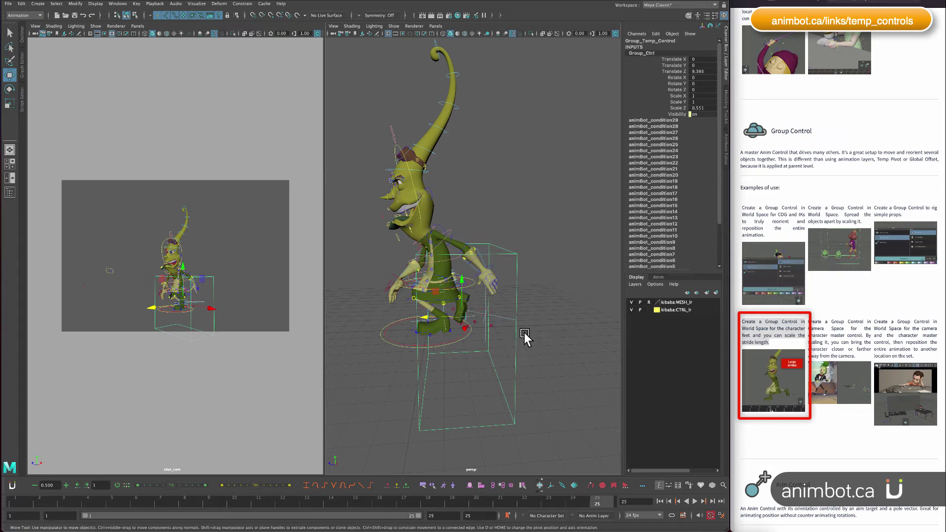
left_click(539, 486)
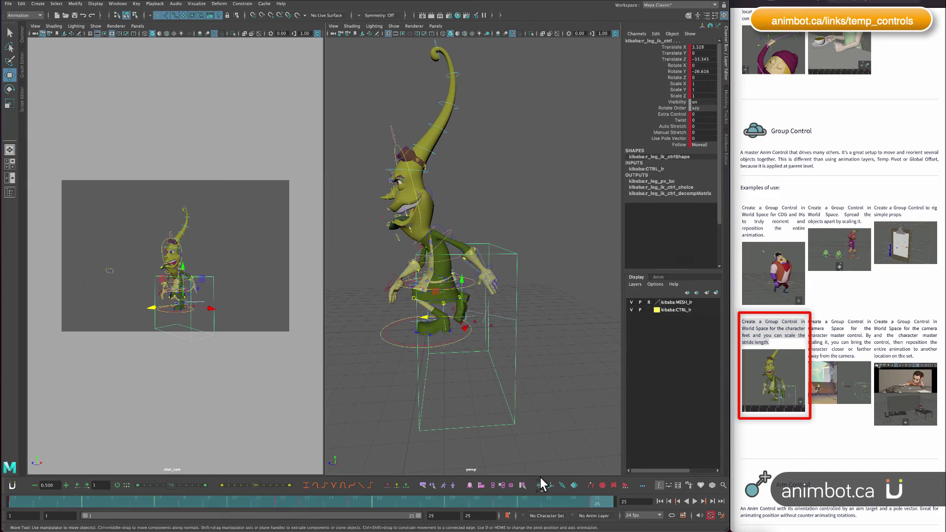
key("alt+v")
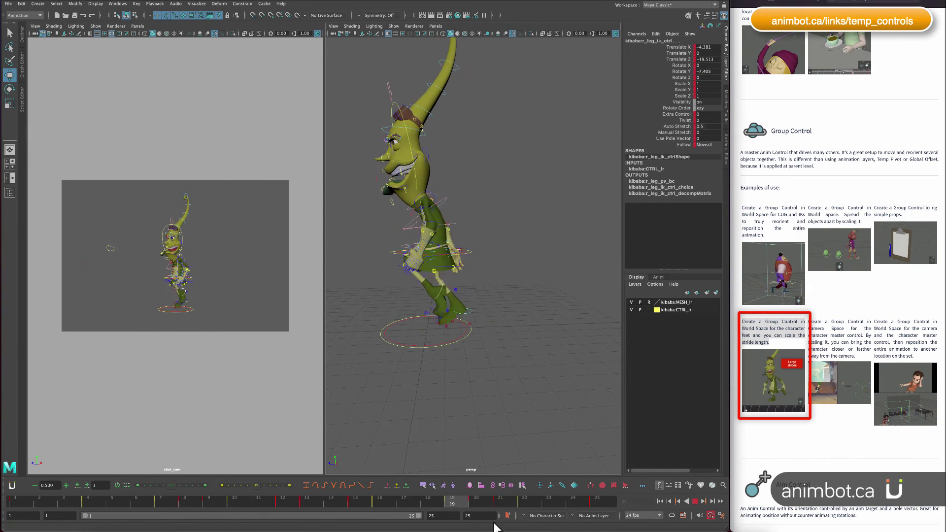
Highlight the documentation's example on scaling a Camera Space Group Control for the character master control
left_click(825, 325)
left_click_drag(863, 328, 864, 349)
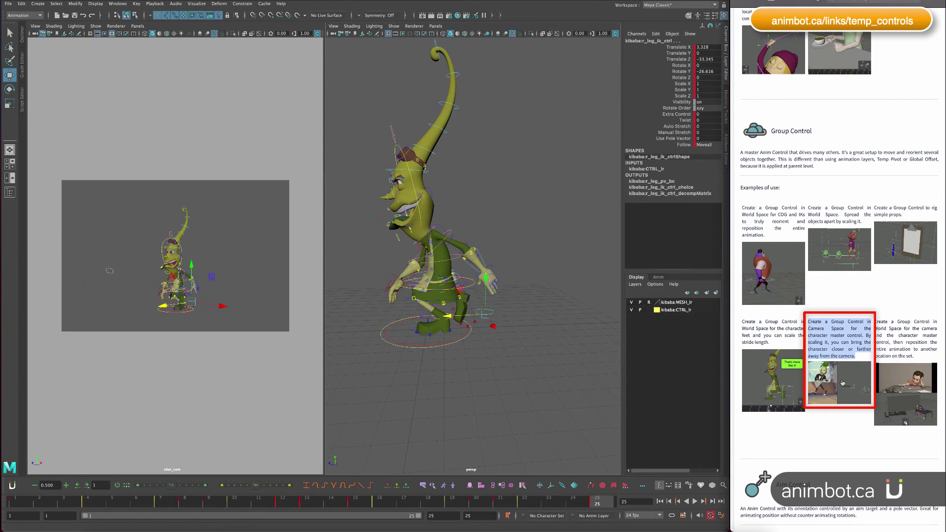
Select the green character's master control in the camera view and create a Camera Space Group Control for it
right_click_drag(499, 313, 471, 248, "alt")
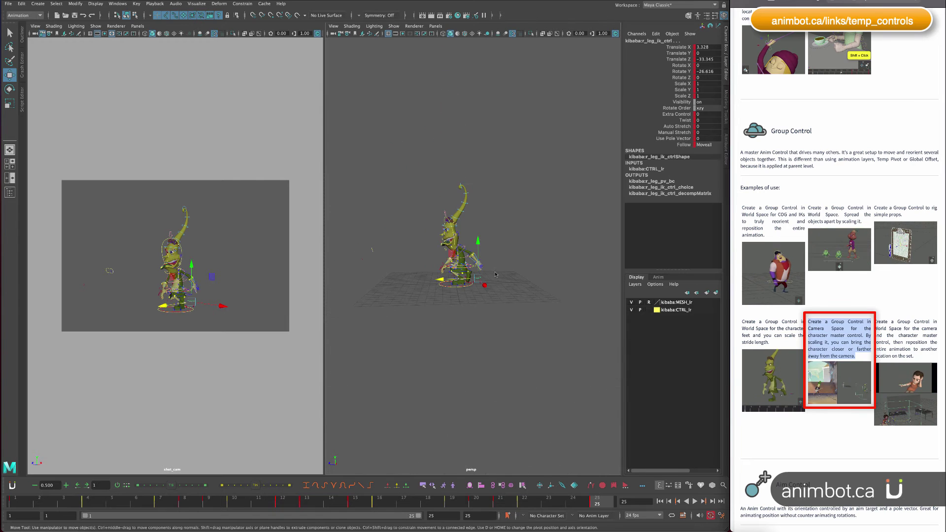
left_click(470, 314)
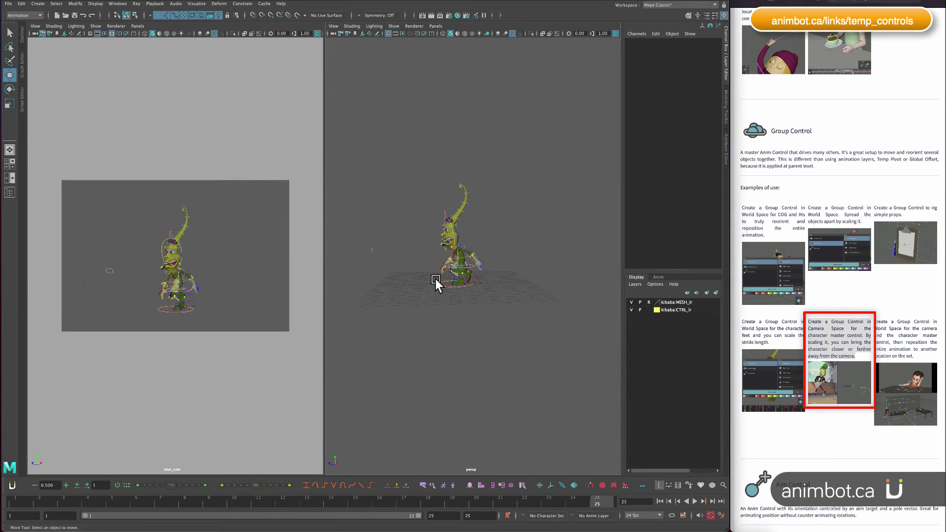
left_click(193, 308)
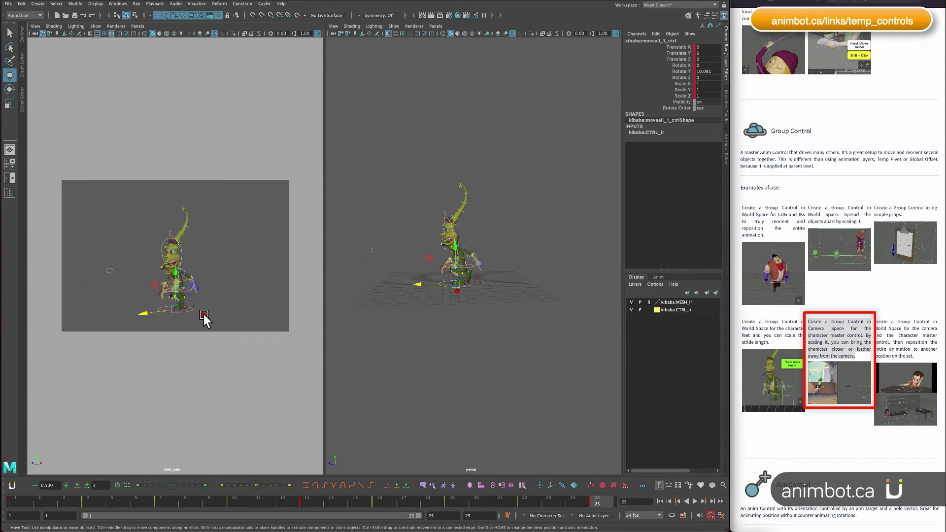
left_click(539, 484)
left_click(596, 390)
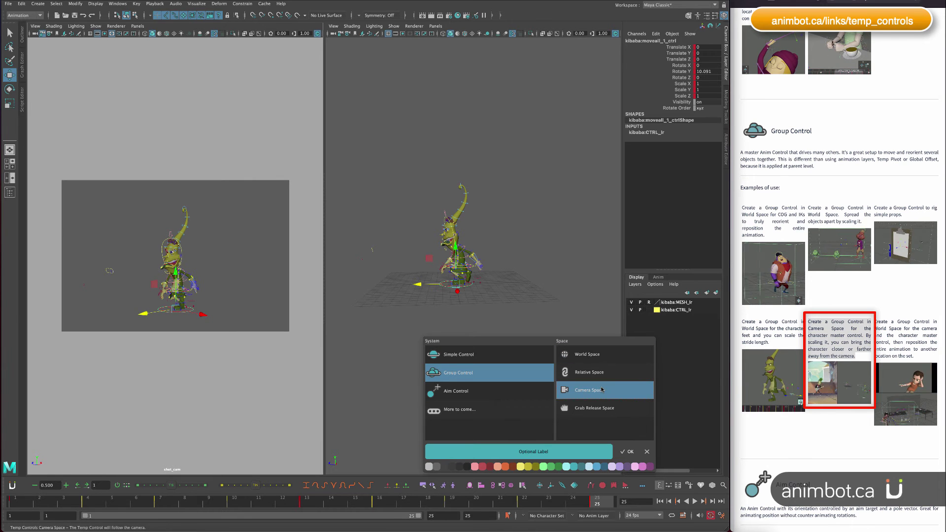
left_click(629, 451)
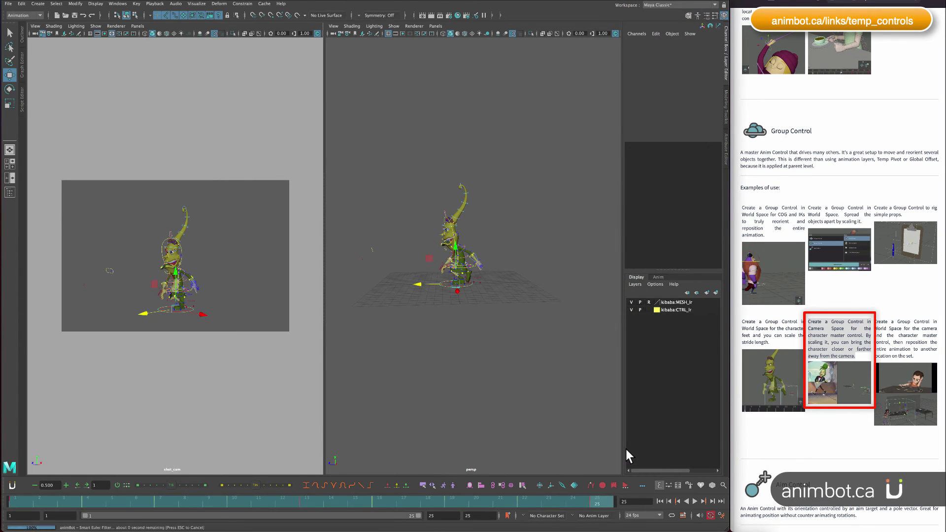
Scale the camera-space main group control uniformly to about 3.903 to push the character farther from the camera
left_click_drag(513, 327, 384, 273, "alt")
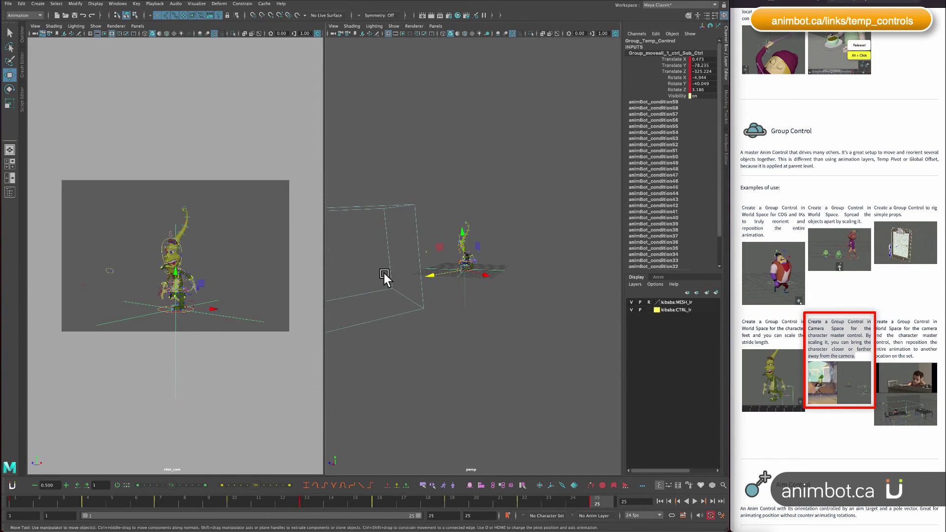
left_click(344, 279)
middle_click_drag(371, 271, 418, 286, "alt")
left_click(469, 230)
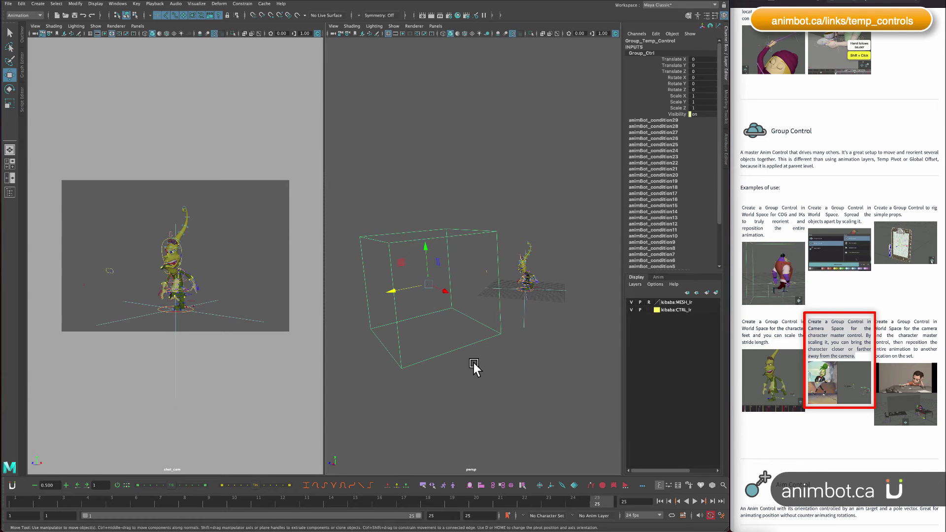
left_click_drag(474, 362, 488, 350, "alt")
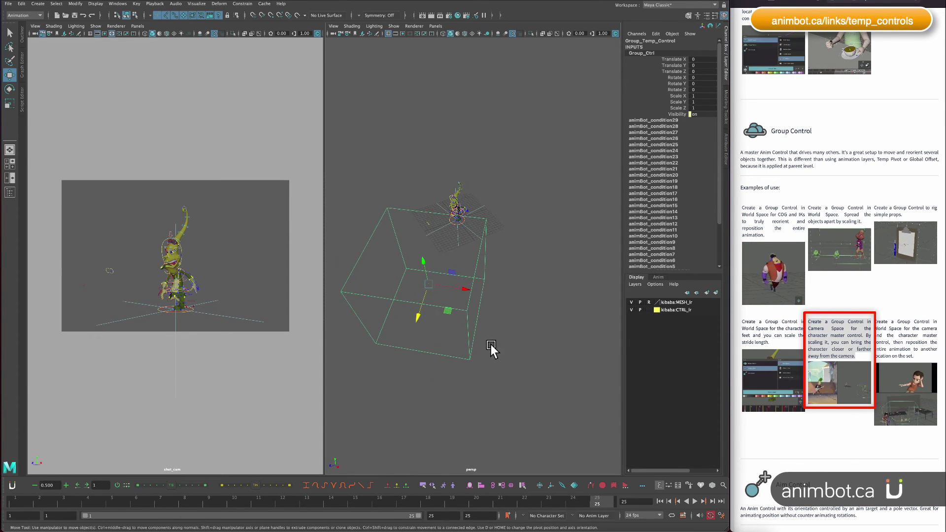
key("r")
left_click_drag(429, 282, 763, 152)
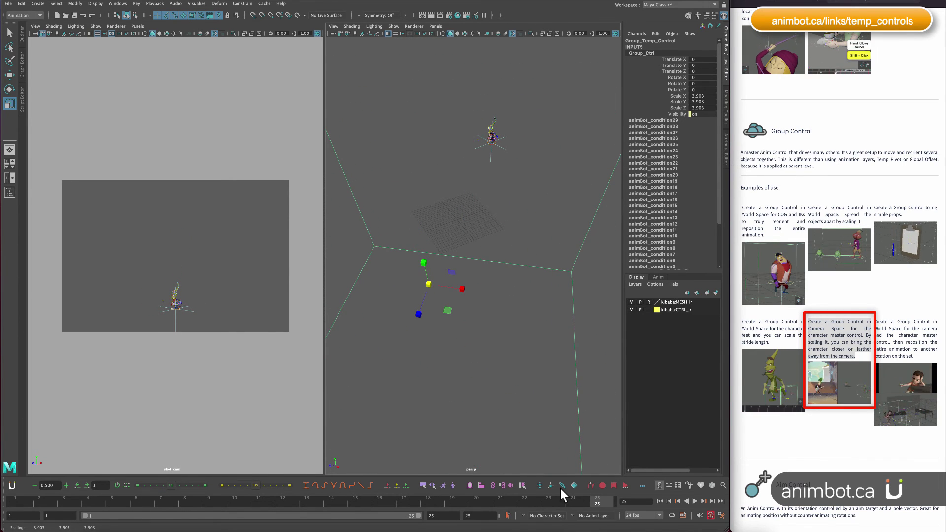
Scale the camera-space main group control uniformly down to about 0.158 to bring the character closer to the camera
mouse_move(507, 501)
left_mouse_down()
mouse_move(91, 504)
mouse_move(500, 503)
left_mouse_up()
left_click_drag(560, 489, 606, 500)
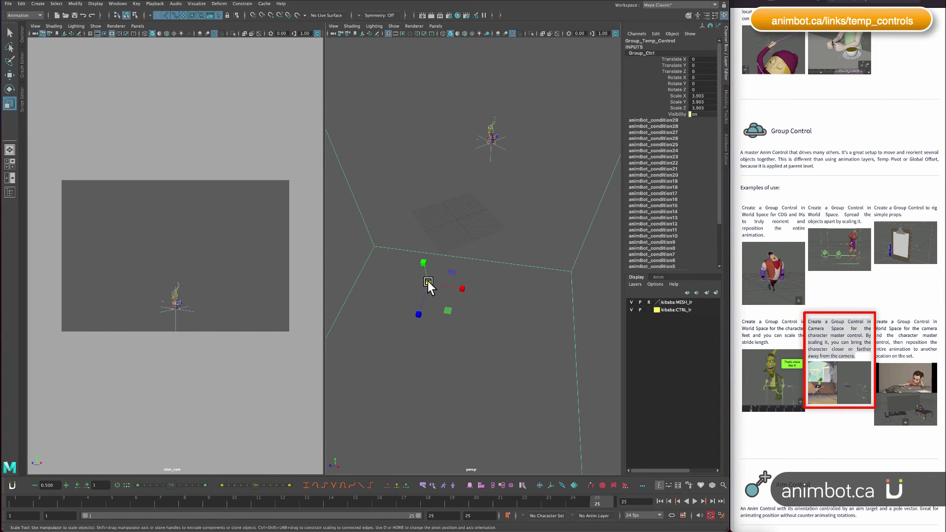
left_click_drag(428, 285, 75, 453)
left_click_drag(430, 281, 56, 410)
left_click_drag(429, 281, 280, 331)
key("alt+v")
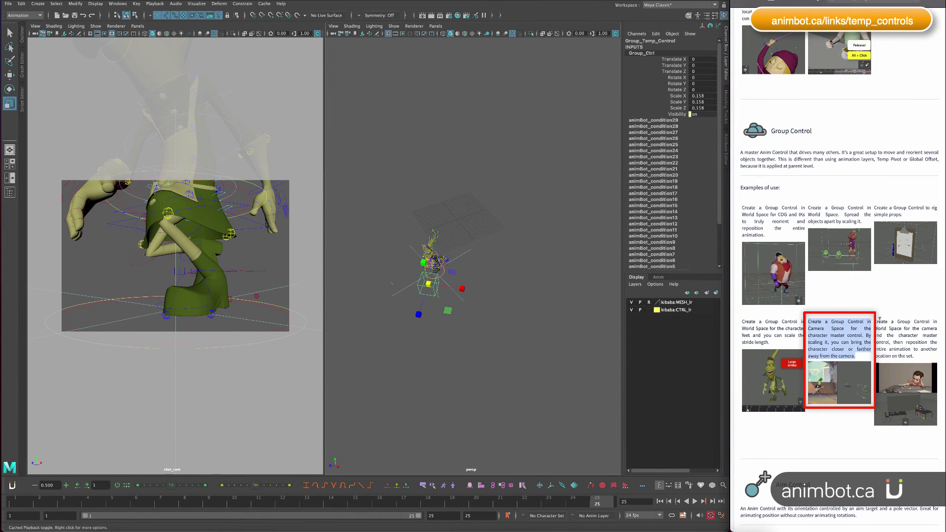
Highlight the documentation's World Space Group Control example for camera and master control, and compare it with the Camera Space Simple Control example
left_click_drag(877, 320, 904, 348)
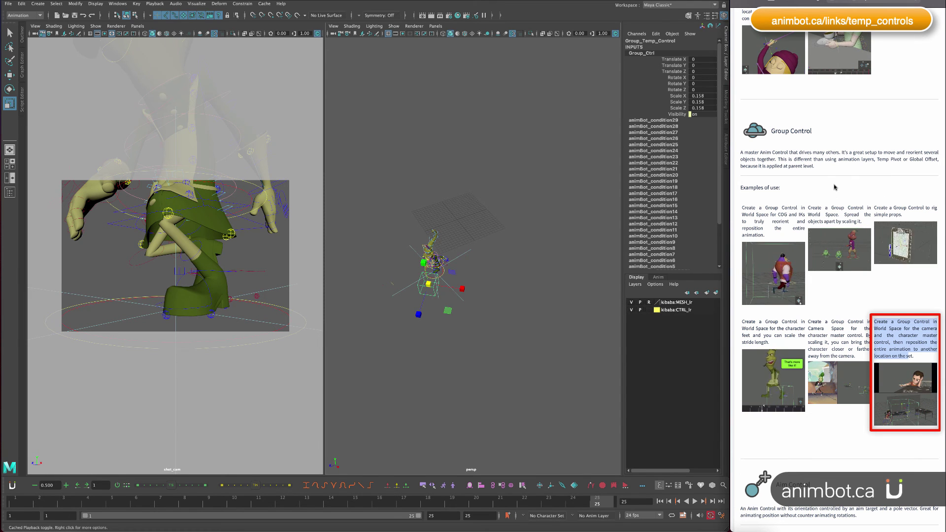
scroll(836, 182, "up", 2)
scroll(834, 184, "up", 5)
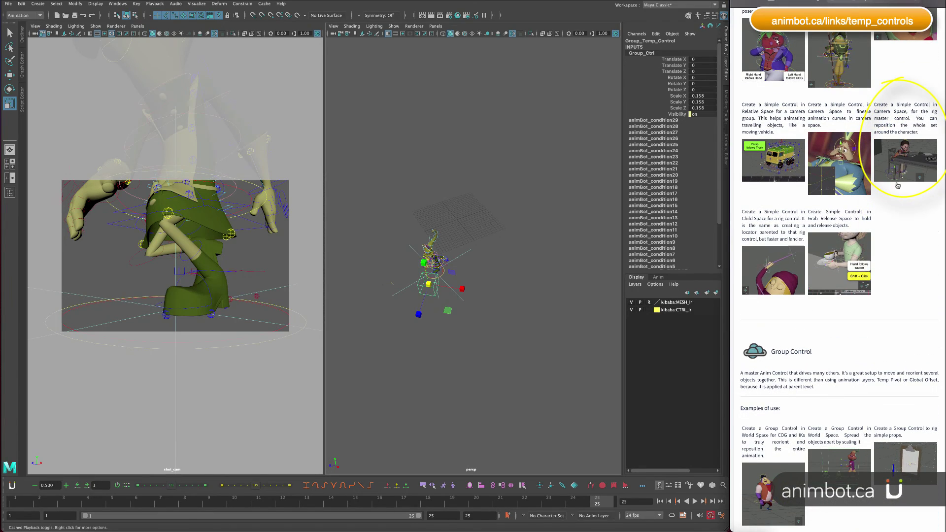
scroll(872, 325, "down", 4)
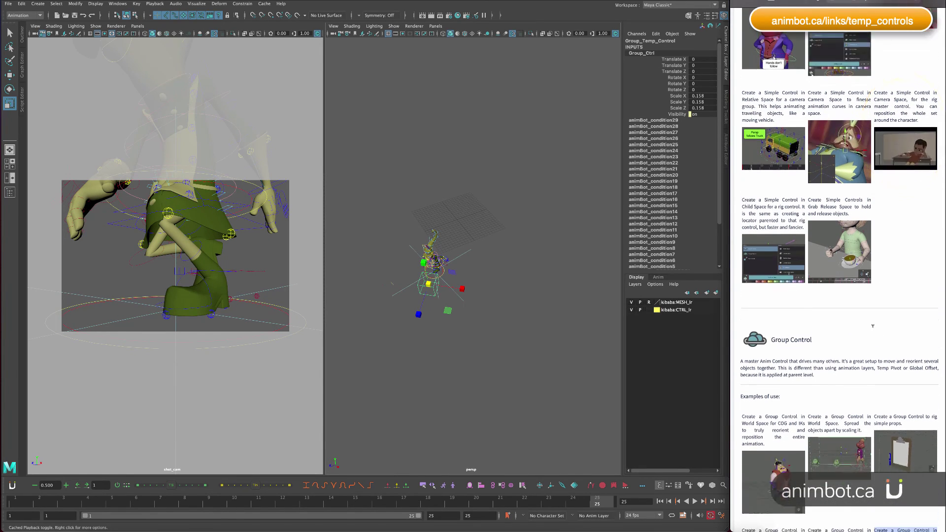
scroll(909, 394, "down", 3)
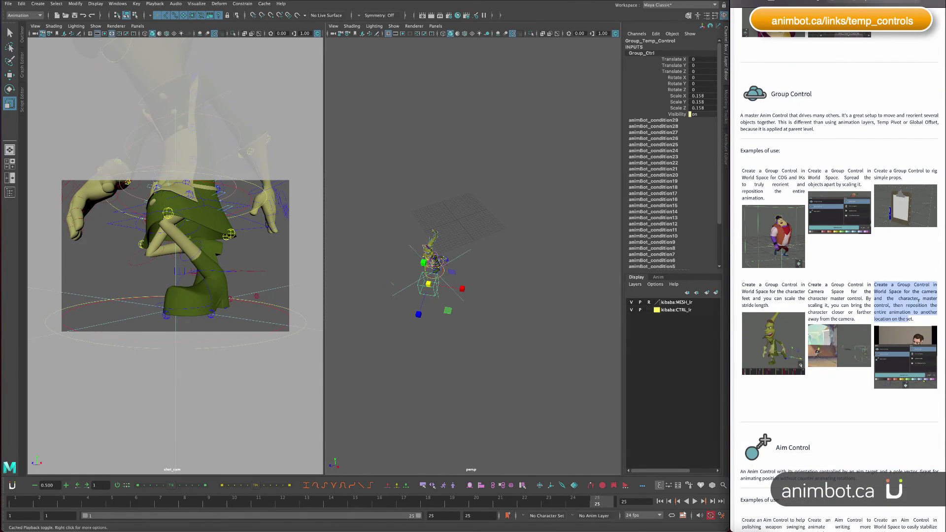
Highlight the part of the Group Control example about the character master control and repositioning the entire animation
left_click(919, 299)
mouse_move(918, 298)
left_mouse_down()
mouse_move(933, 305)
mouse_move(915, 312)
left_mouse_up()
scroll(915, 320, "down", 1)
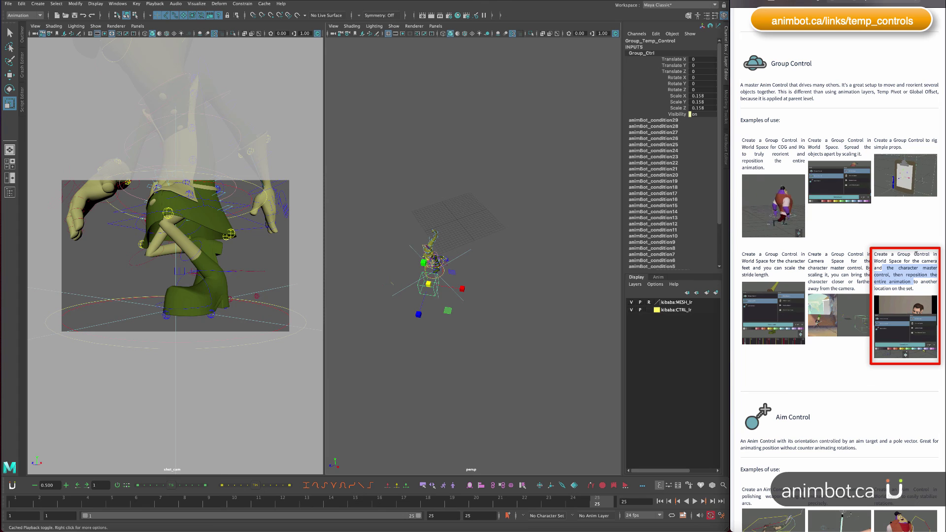
Deselect the group control in the perspective view and highlight the full documentation example on relocating camera and character together
left_click(494, 294)
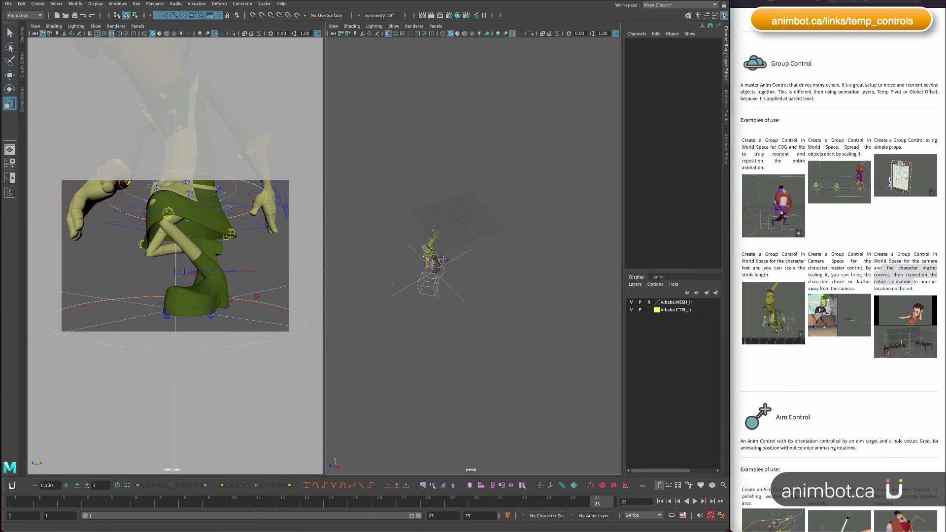
scroll(826, 362, "down", 4)
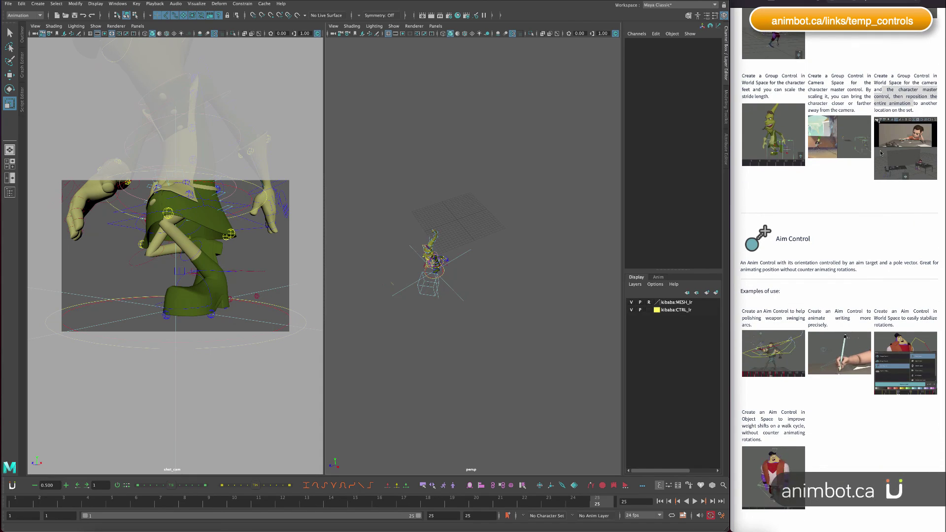
left_click(910, 97)
left_click_drag(884, 76, 914, 110)
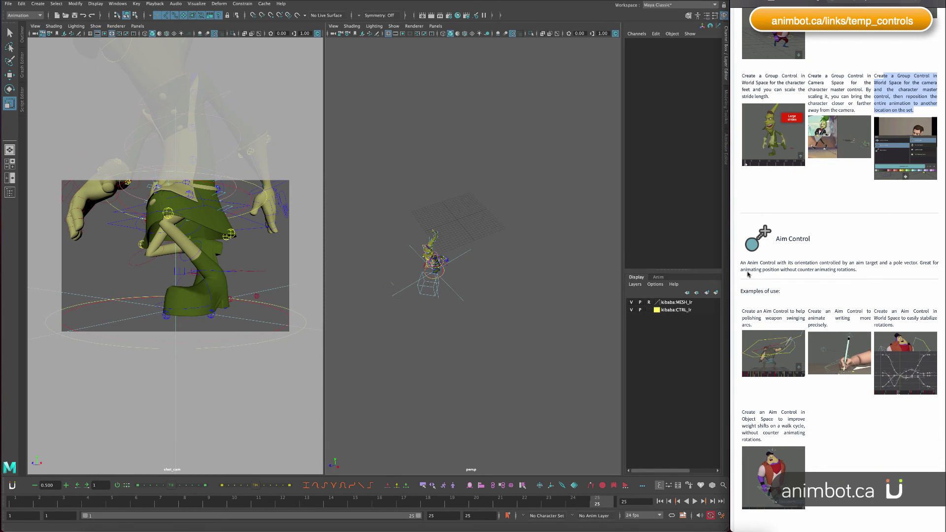